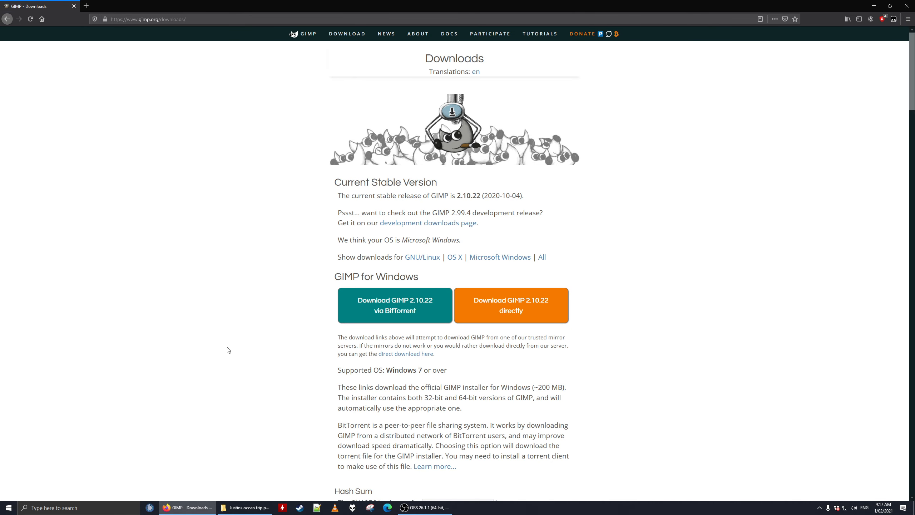
Step: Download the GIMP 2.10.22 Windows installer directly, save gimp-2.10.22-setup.exe, and launch it
click(512, 315)
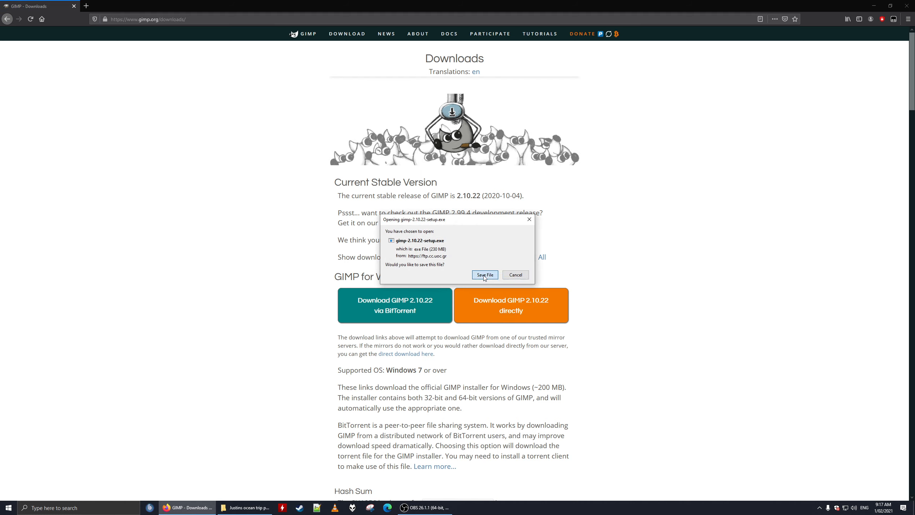
click(485, 275)
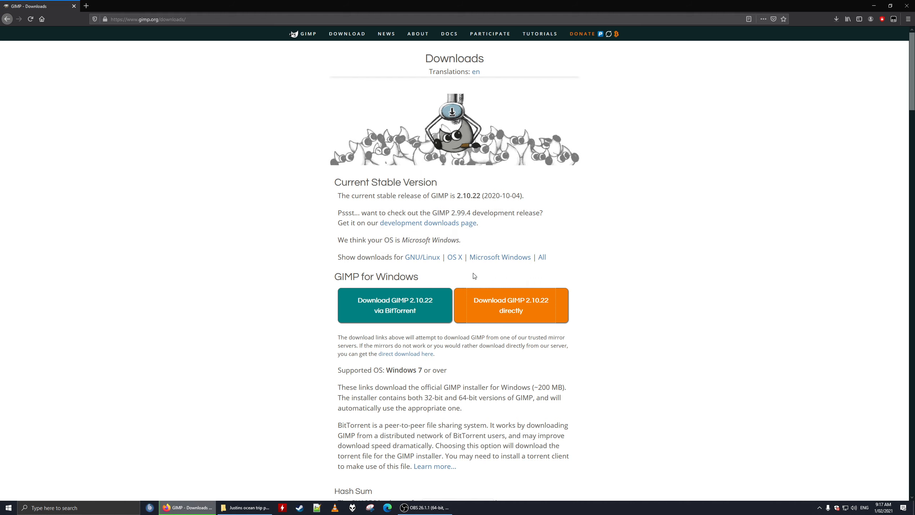
click(836, 19)
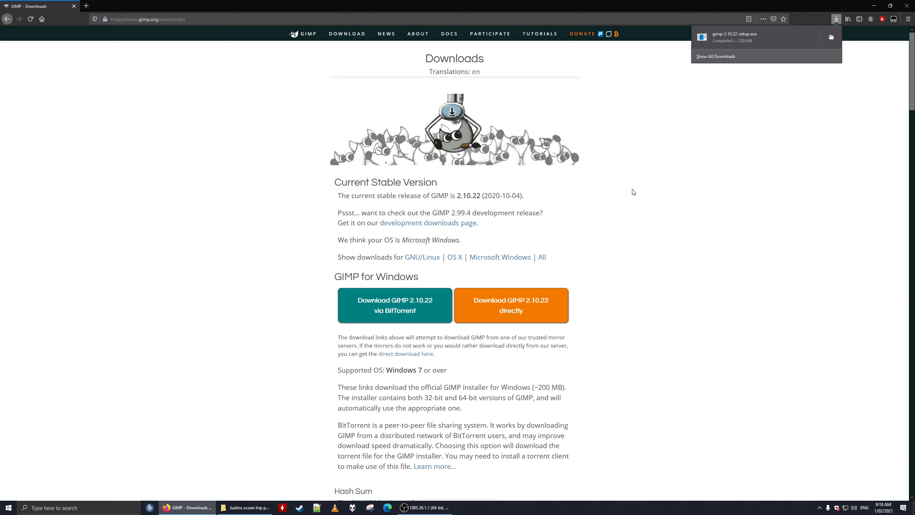
click(719, 44)
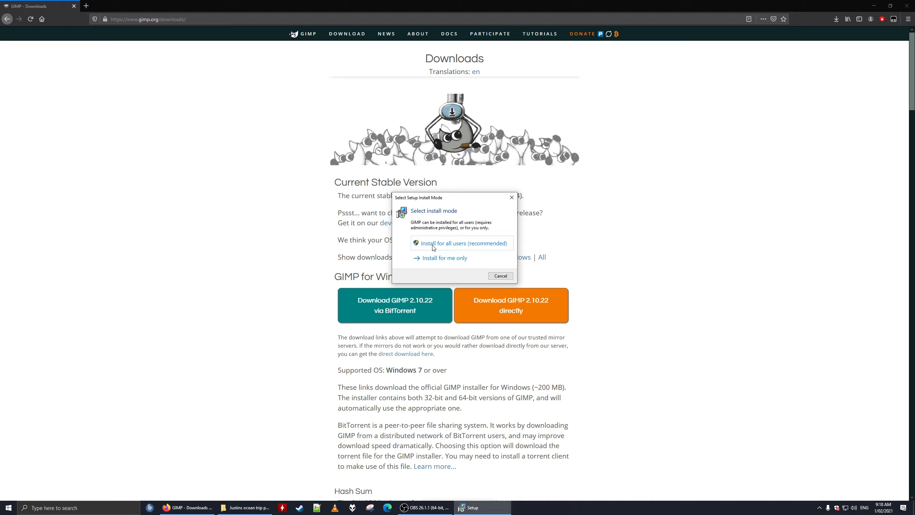
Step: Choose installation for all users with English as the setup language, and start customizing the setup
click(434, 243)
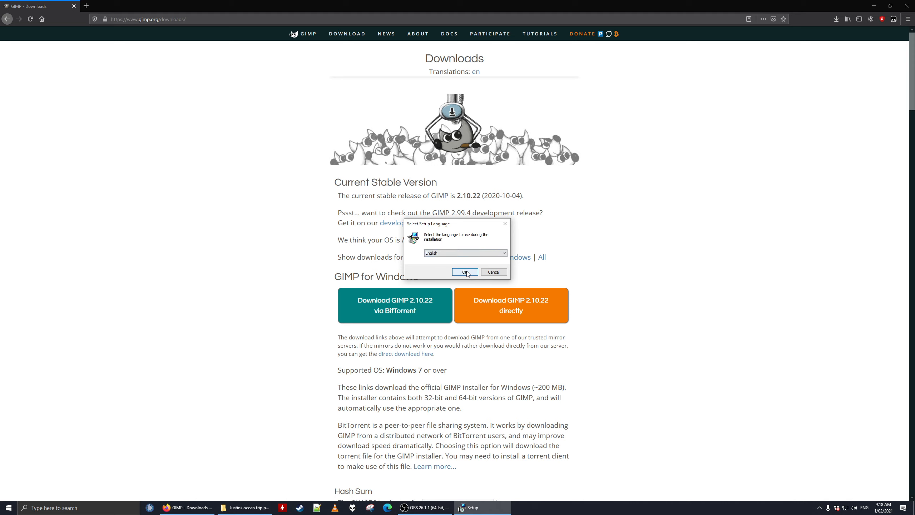
click(465, 270)
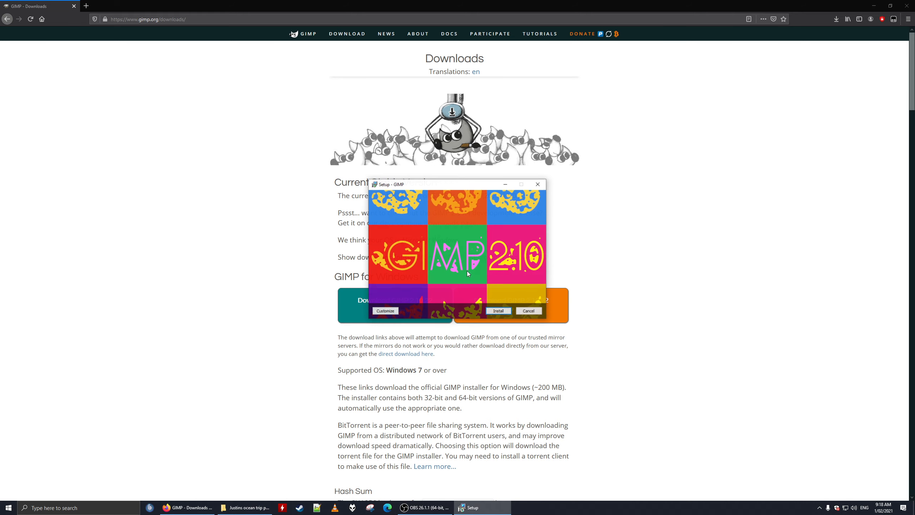
click(384, 311)
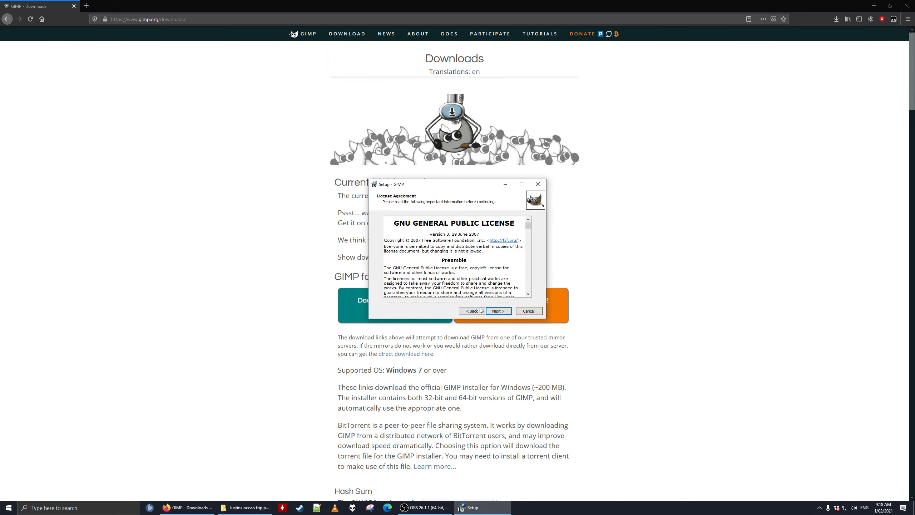
Step: Proceed past the license and install GIMP in C:\Program Files\GIMP 2 with all components and a desktop icon
click(504, 311)
click(499, 310)
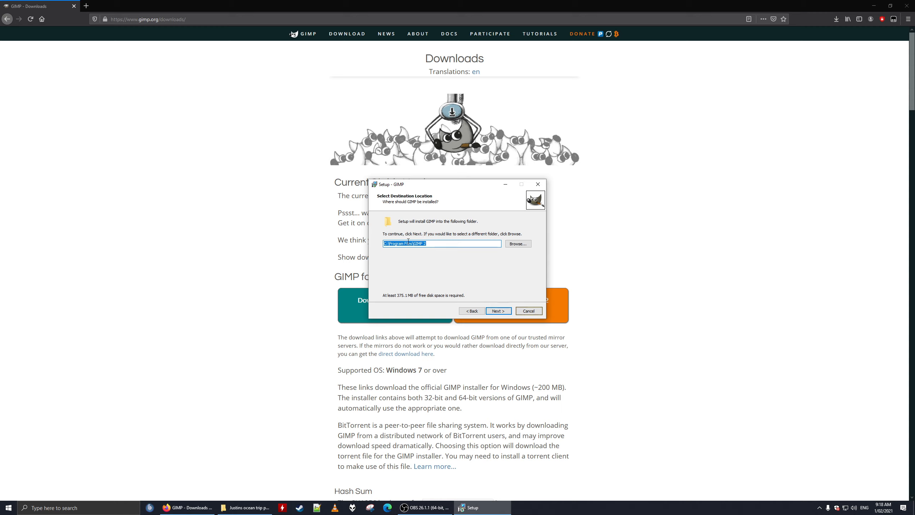
click(505, 311)
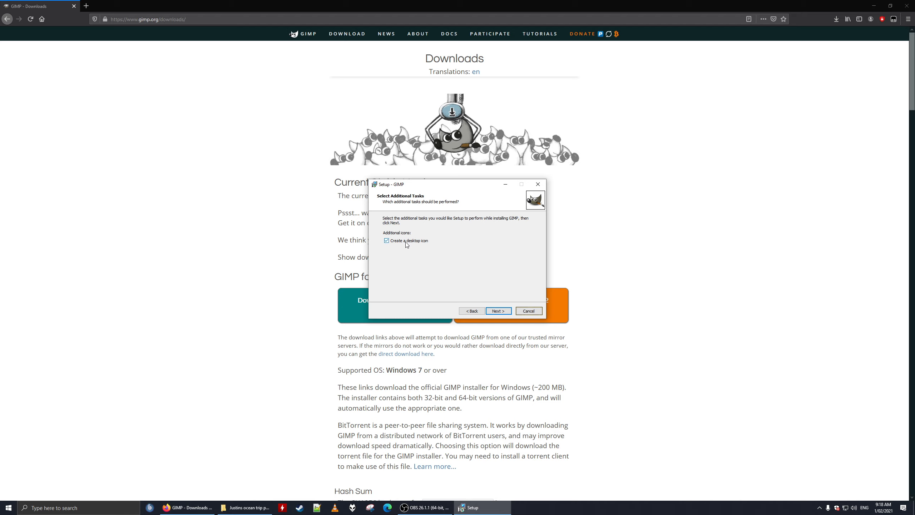
click(499, 312)
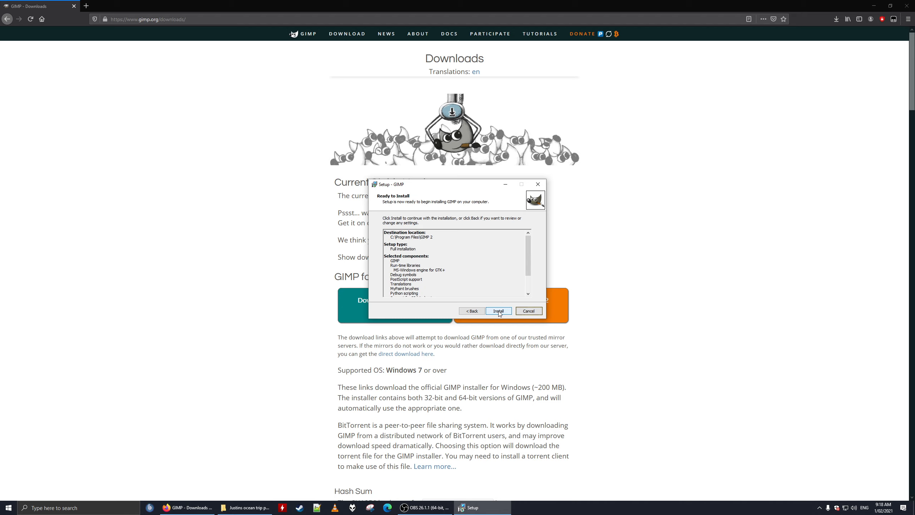
click(498, 311)
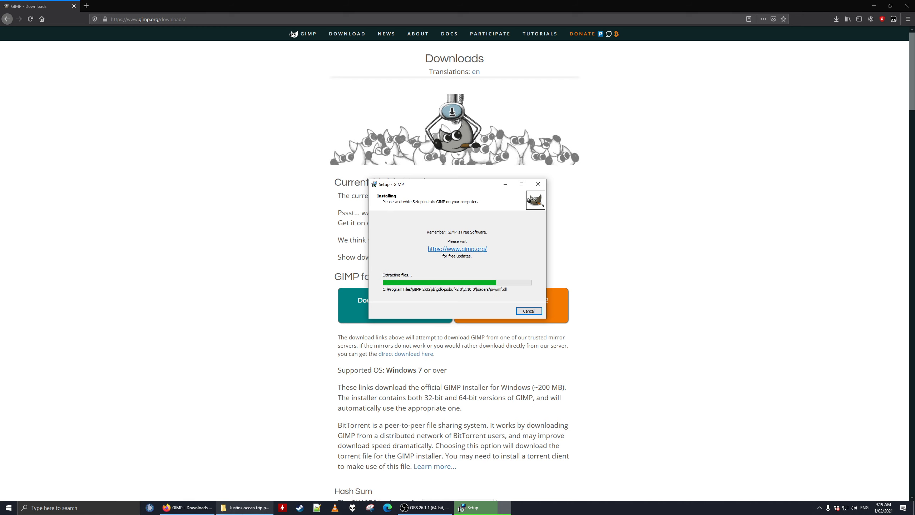
Step: View the photo DSC_0277.JPG from the ocean trip pictures folder in the image viewer
click(246, 507)
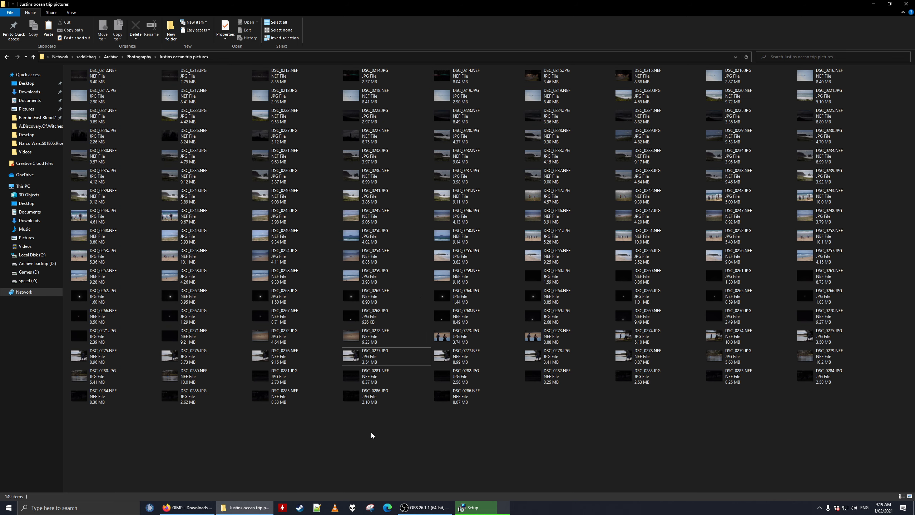
double_click(385, 358)
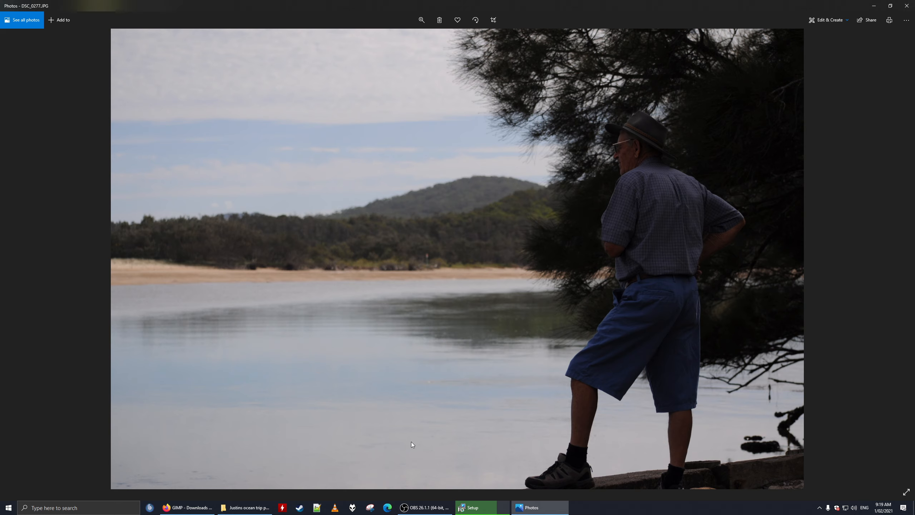
Step: Return to the GIMP setup wizard and finish it
click(478, 509)
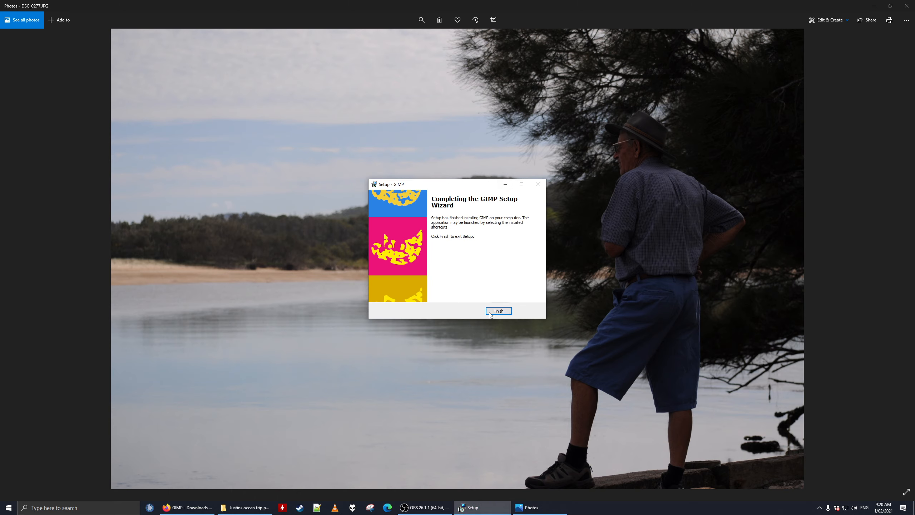
click(491, 311)
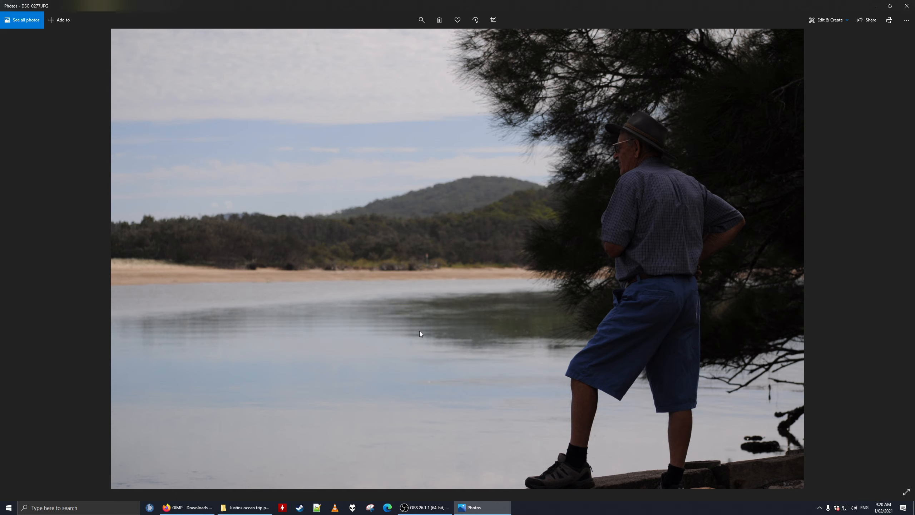
Step: Open DSC_0277.JPG from the ocean trip pictures folder with GIMP
click(245, 507)
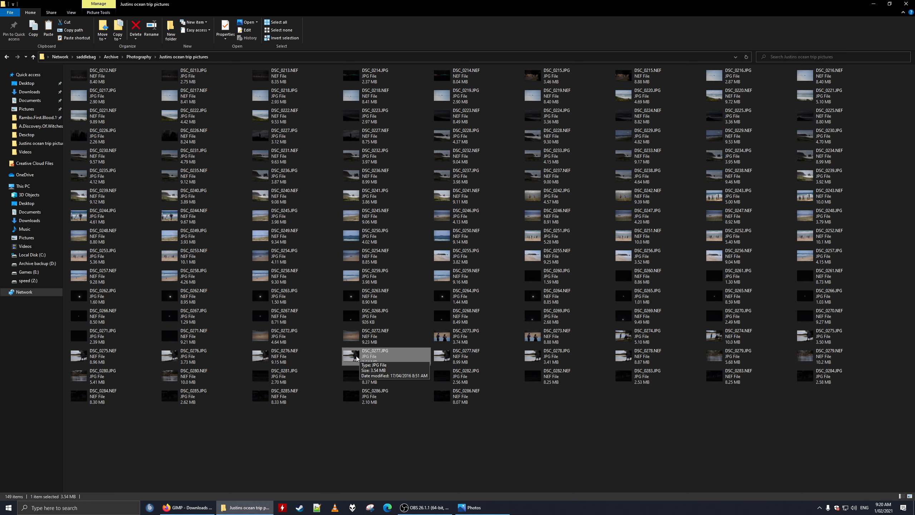
right_click(392, 356)
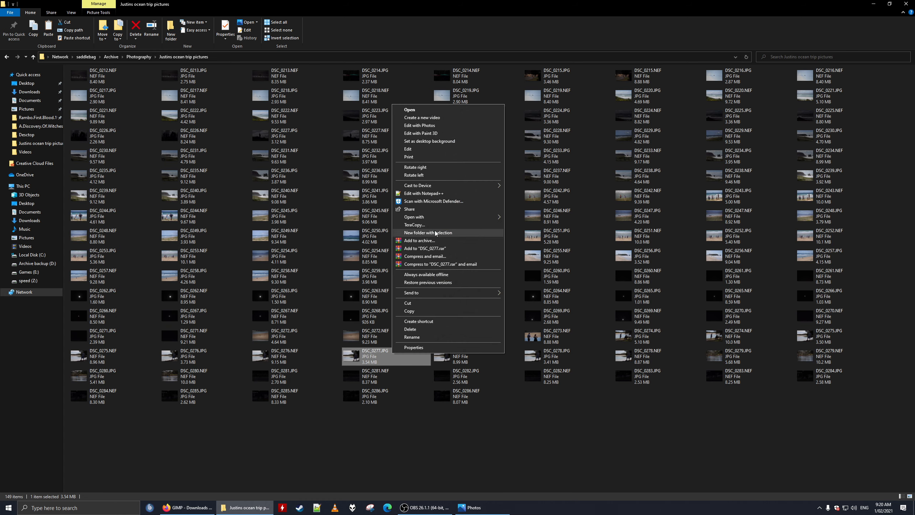
mouse_move(429, 218)
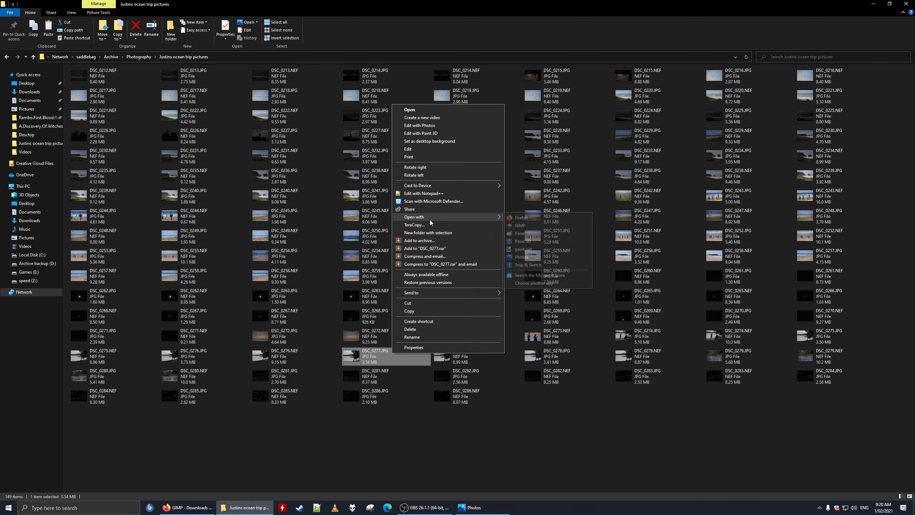
click(525, 226)
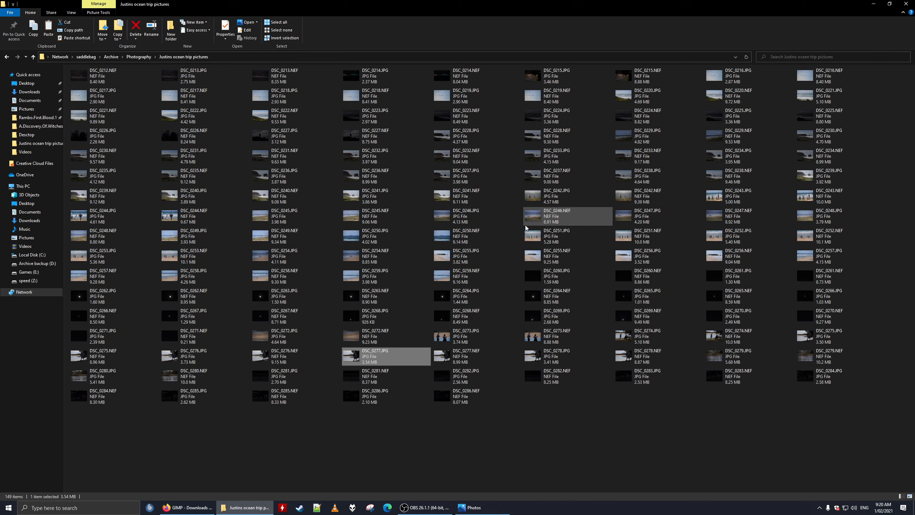
Step: Clear the screen by minimizing the picture folder and photo viewer and closing the browser
click(873, 5)
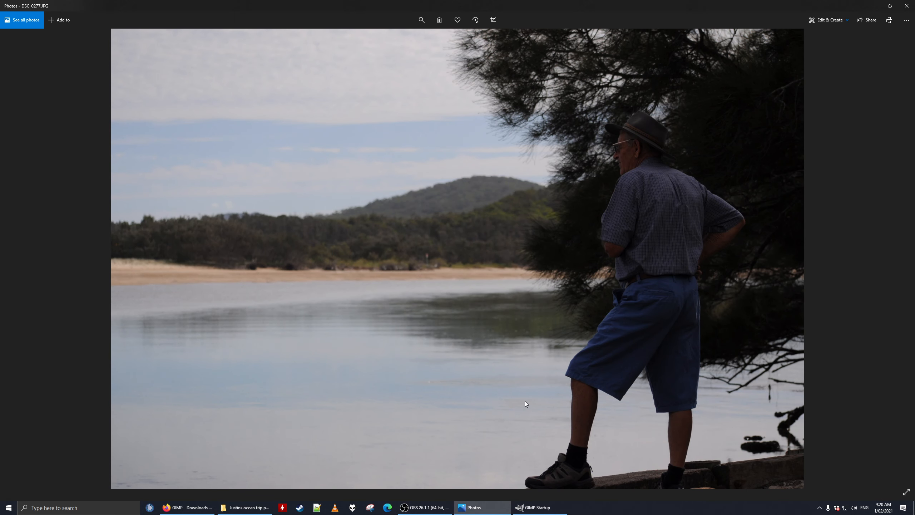
click(873, 6)
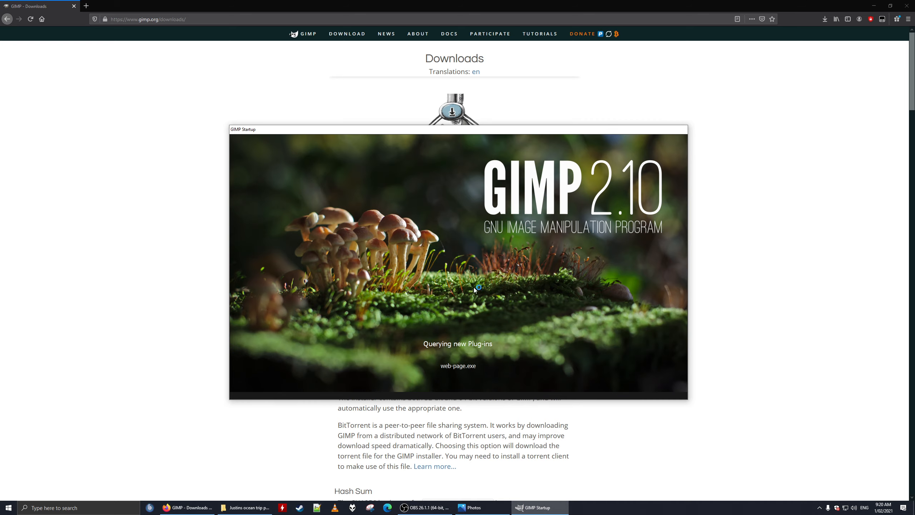
click(907, 6)
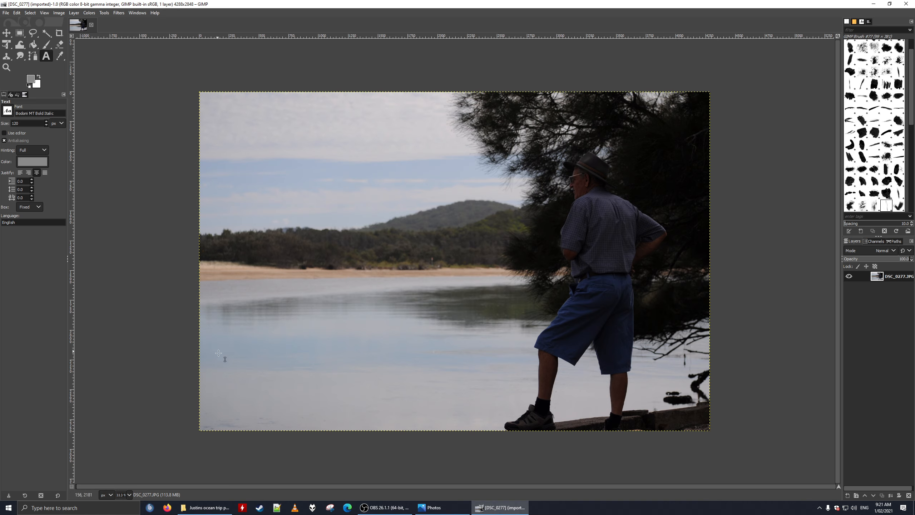
Step: Draw a text box over the water in the photo's lower-left corner and enter "Just Moor Photography" as the watermark
click(222, 374)
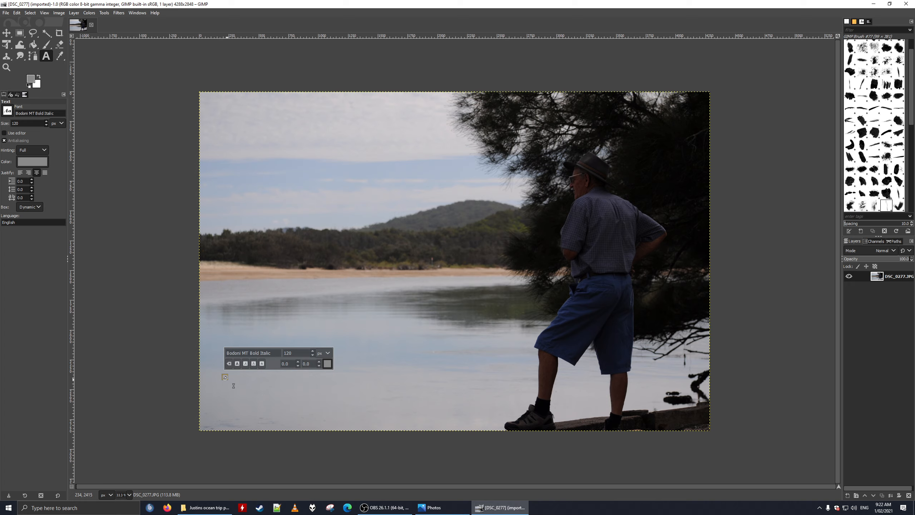
drag(222, 375, 342, 419)
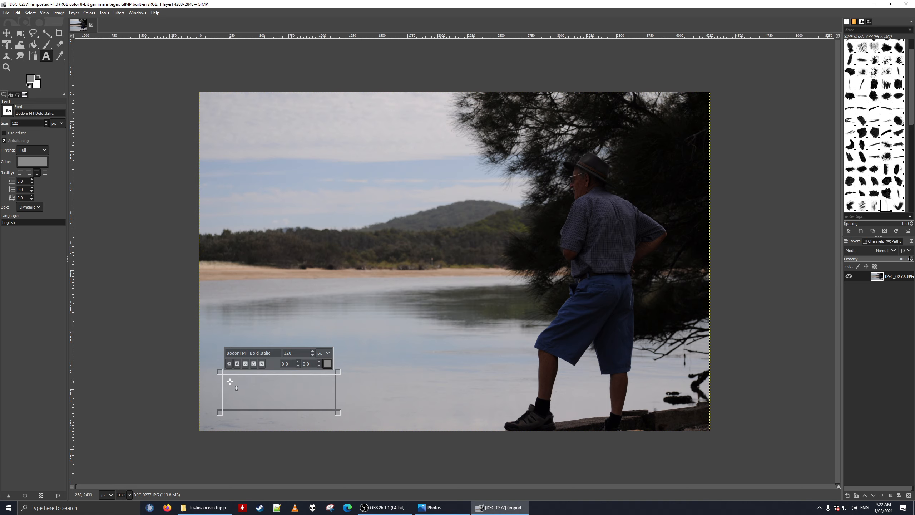
text(Just)
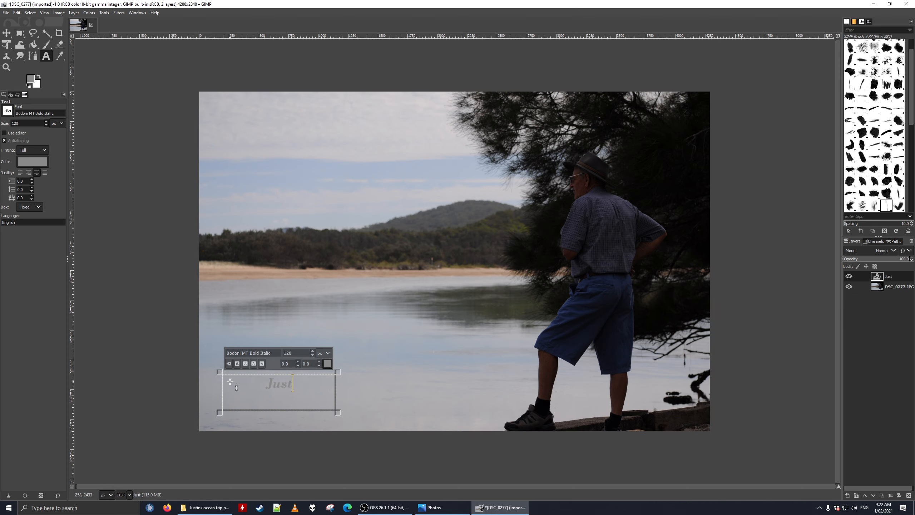
text(M)
key(BackSpace)
text(Moor P)
text(ha)
text(tography)
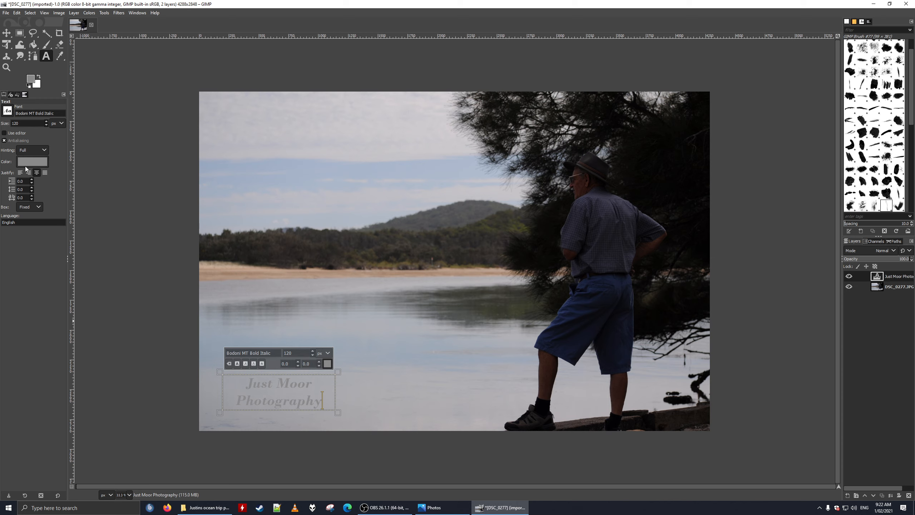
Step: Change the color of the watermark text to bright red
click(32, 165)
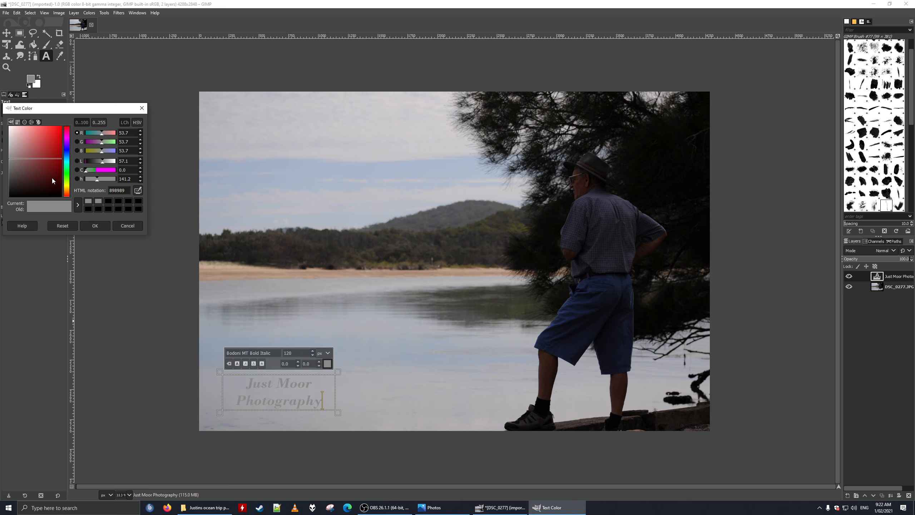
drag(52, 181, 64, 124)
click(94, 226)
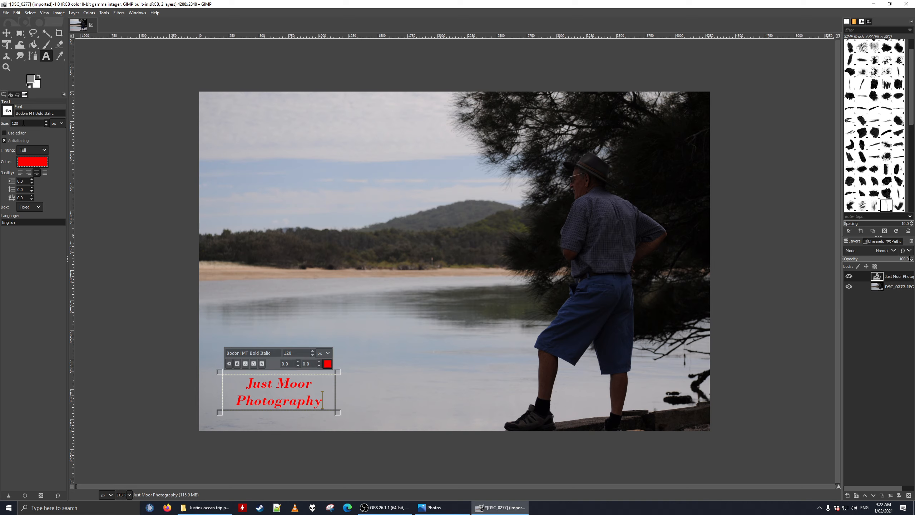
Step: Try a font size of 60 px on the watermark text and restore it to 120 px
drag(23, 123, 7, 125)
text(60)
key(Return)
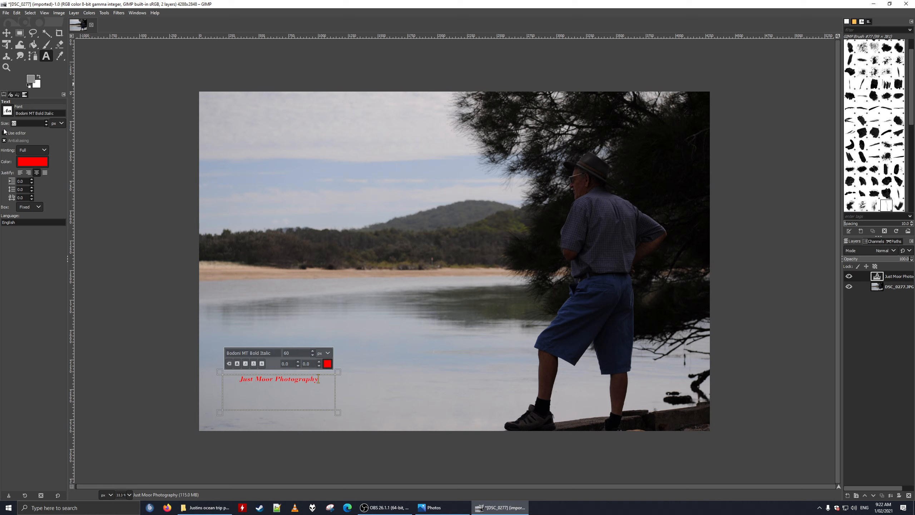
text(120)
key(Return)
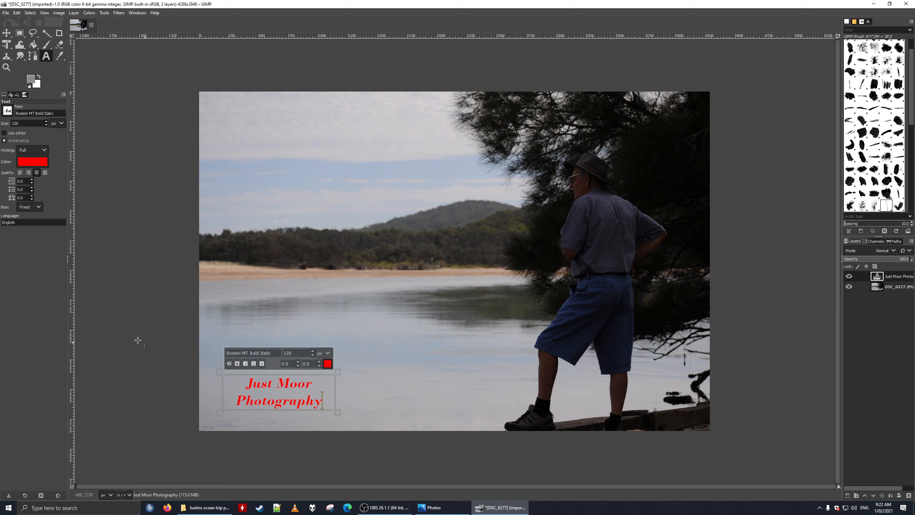
Step: Try left, right and centered justification on the watermark text, and apply filled justification
click(20, 175)
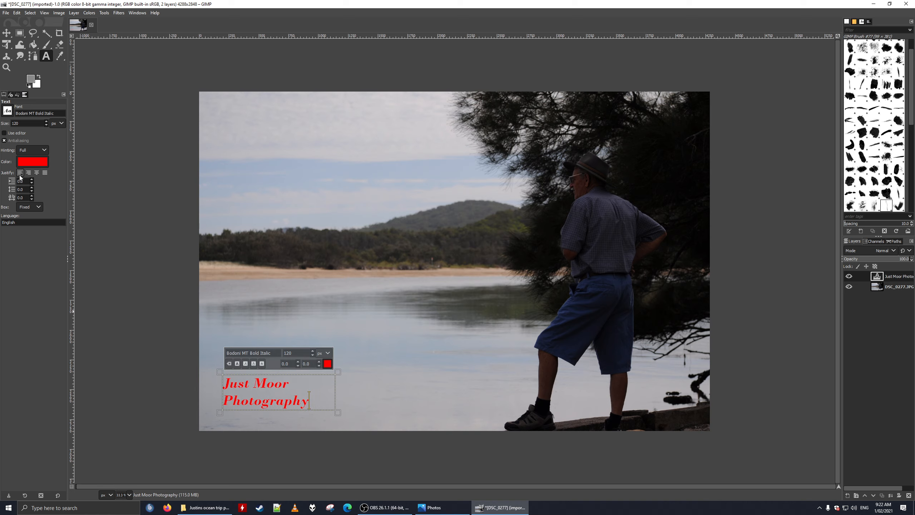
click(28, 173)
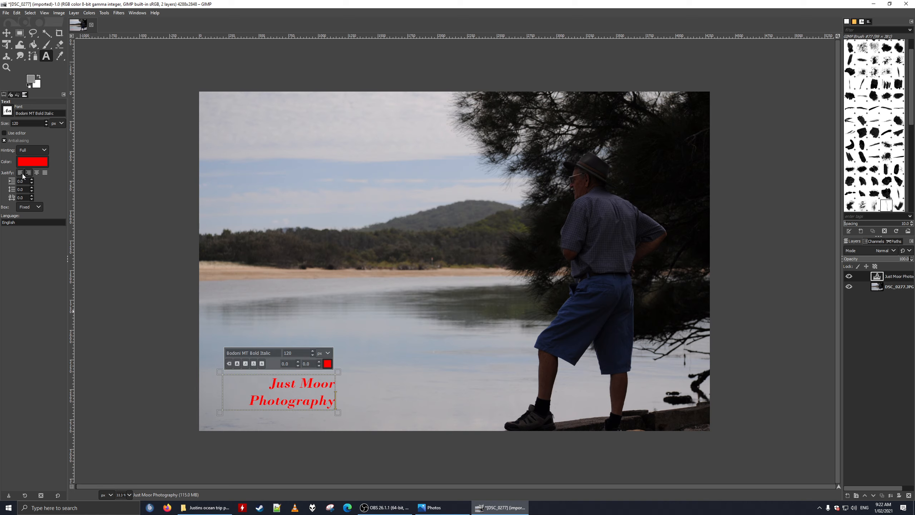
click(20, 173)
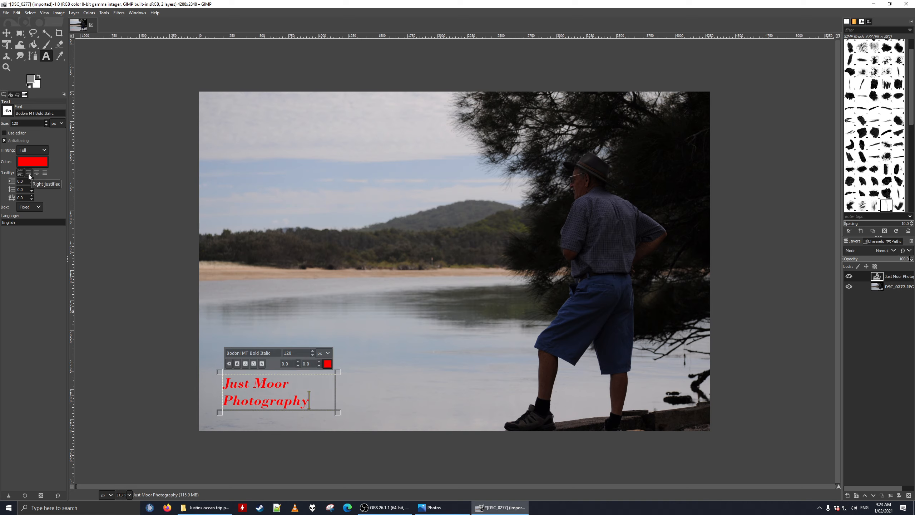
click(29, 173)
click(36, 174)
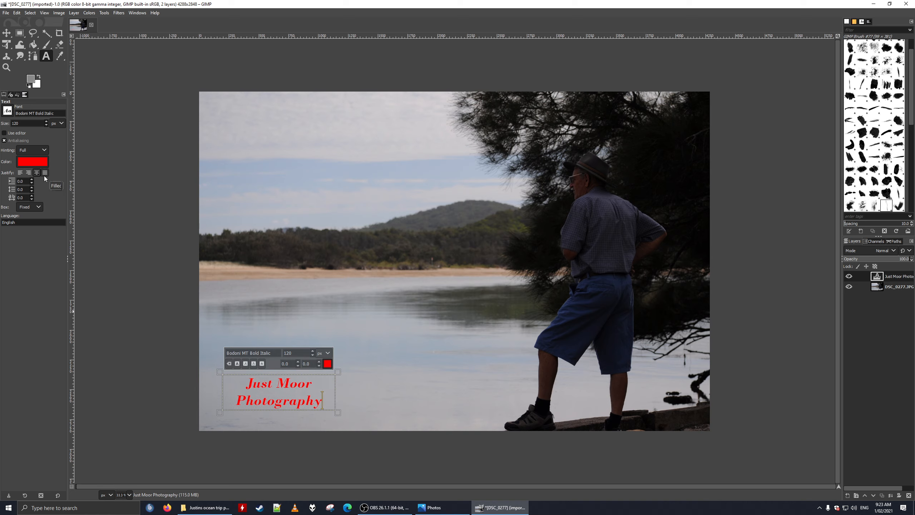
click(45, 174)
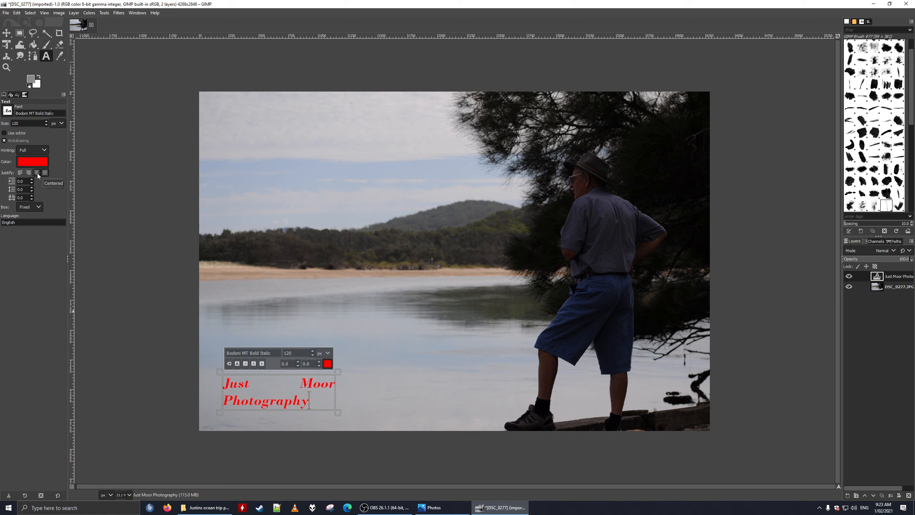
Step: Center the watermark text within its box and try the Calibri font on it
click(36, 174)
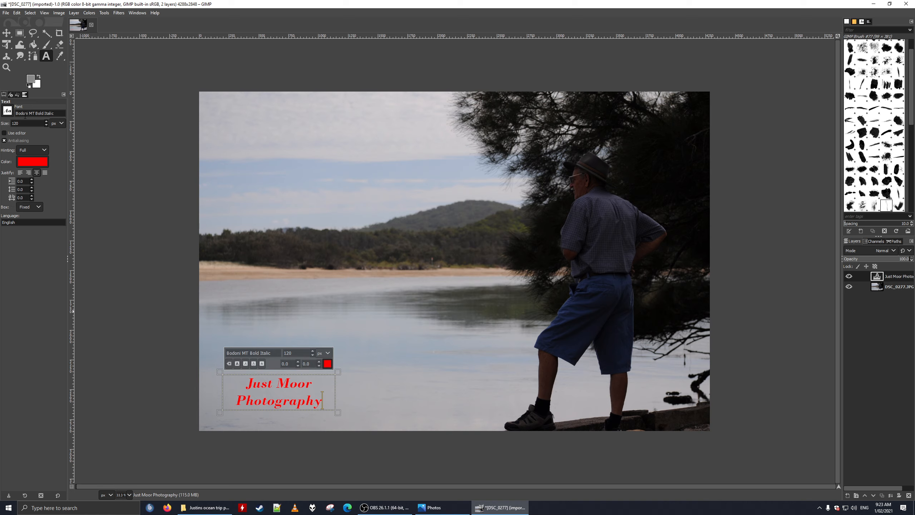
click(7, 111)
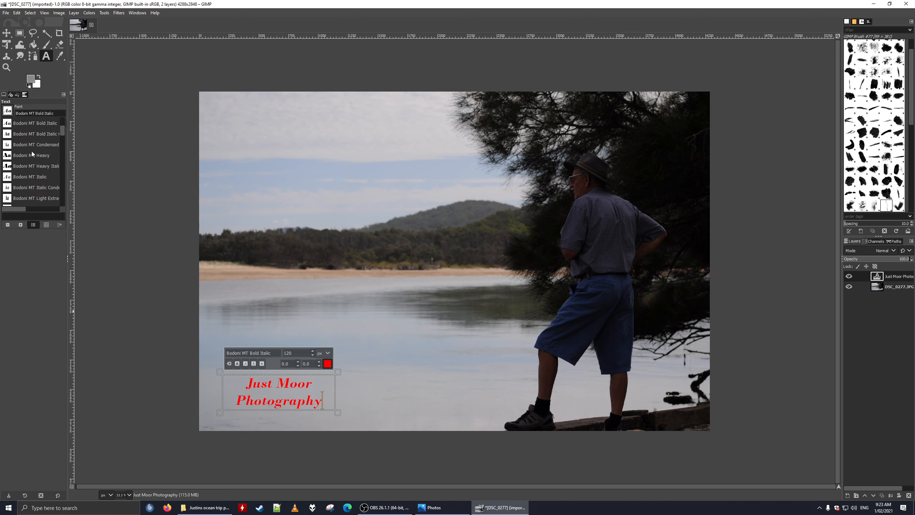
scroll(32, 155, down, 6)
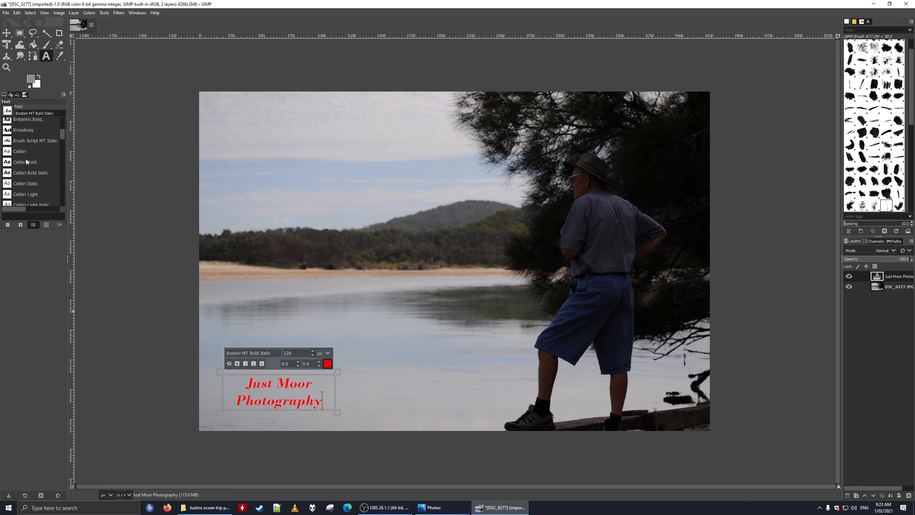
click(18, 151)
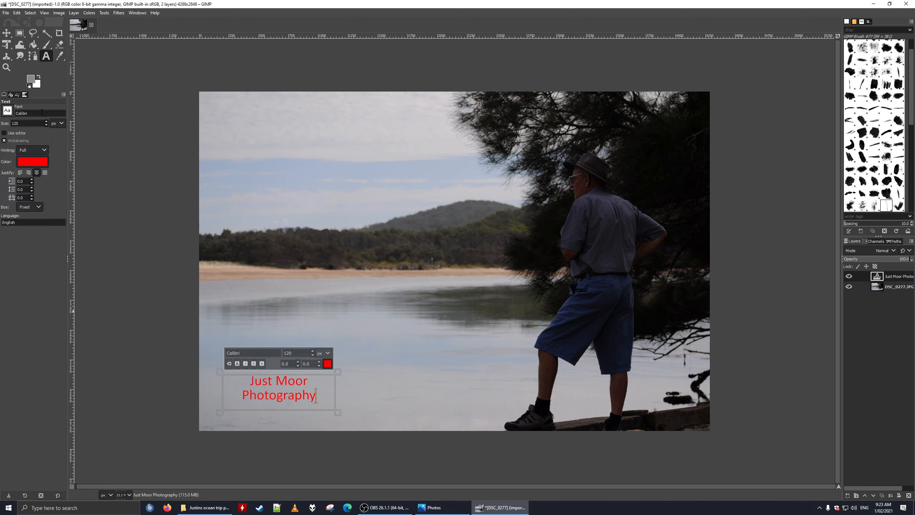
Step: Try the Arial Bold font on the watermark text
click(7, 112)
scroll(21, 158, up, 8)
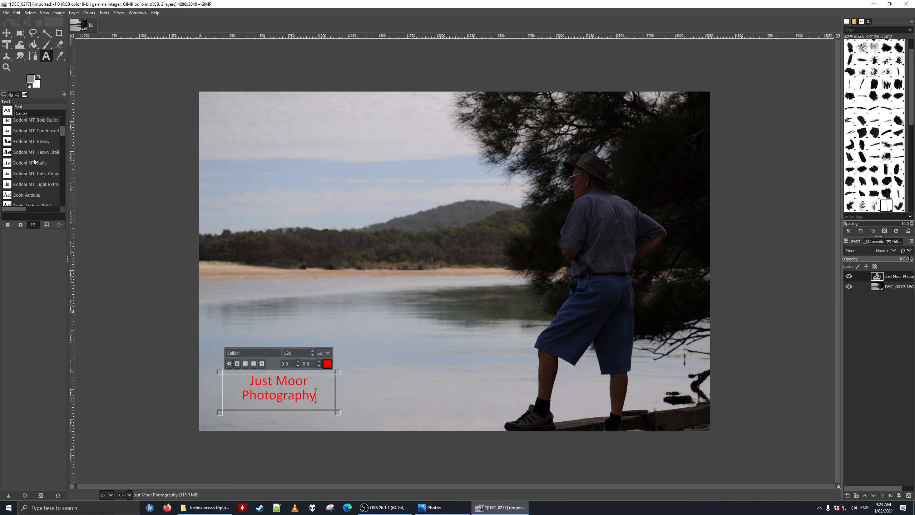
scroll(22, 158, up, 6)
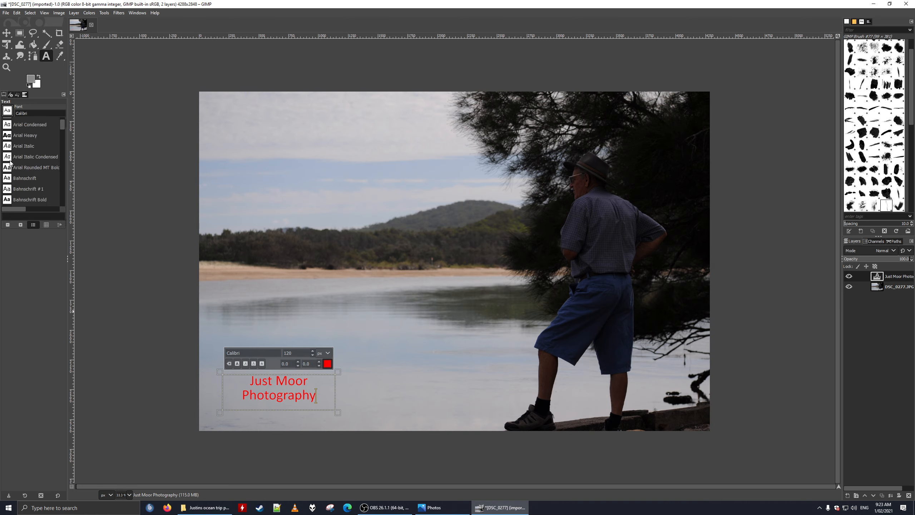
scroll(7, 159, up, 1)
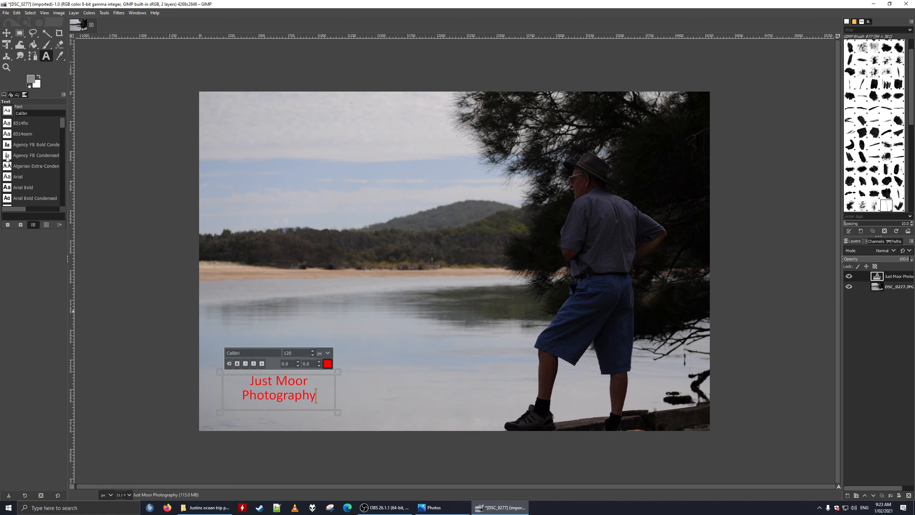
click(47, 225)
click(23, 187)
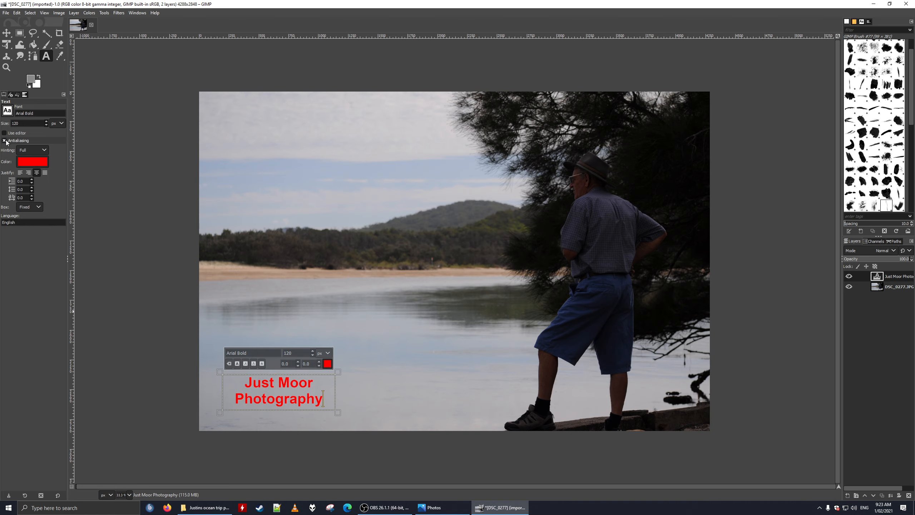
Step: Browse the available fonts in both grid view and list view
click(7, 111)
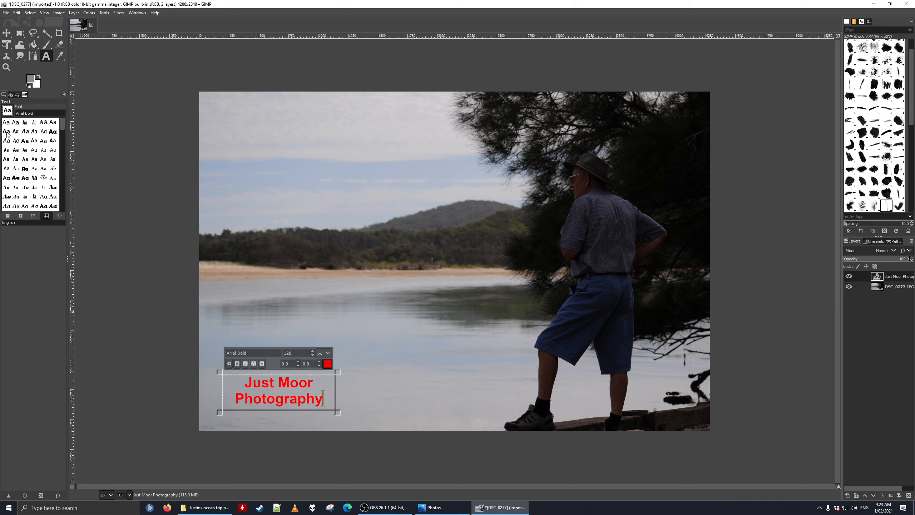
scroll(7, 134, down, 5)
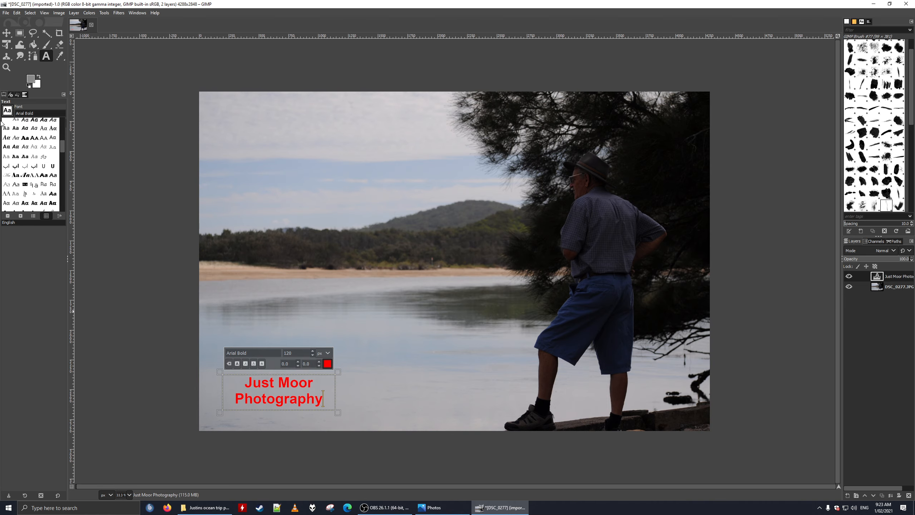
click(8, 111)
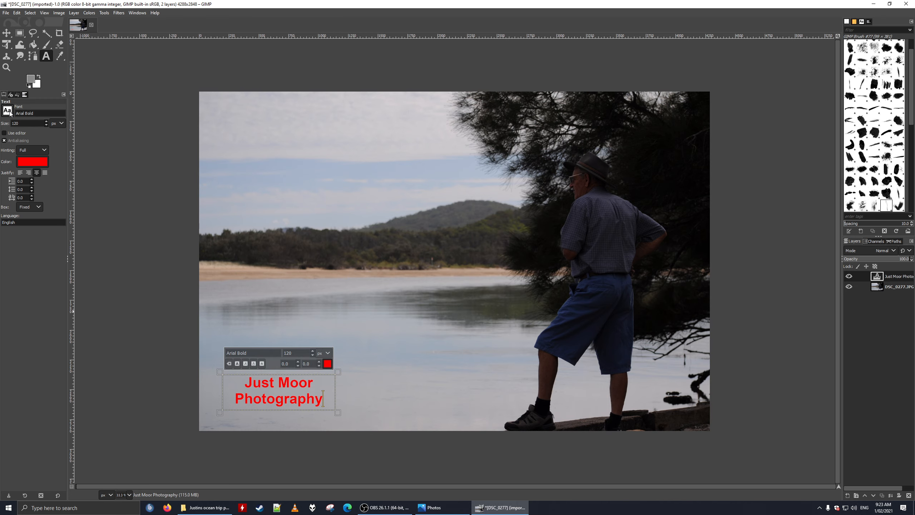
click(7, 112)
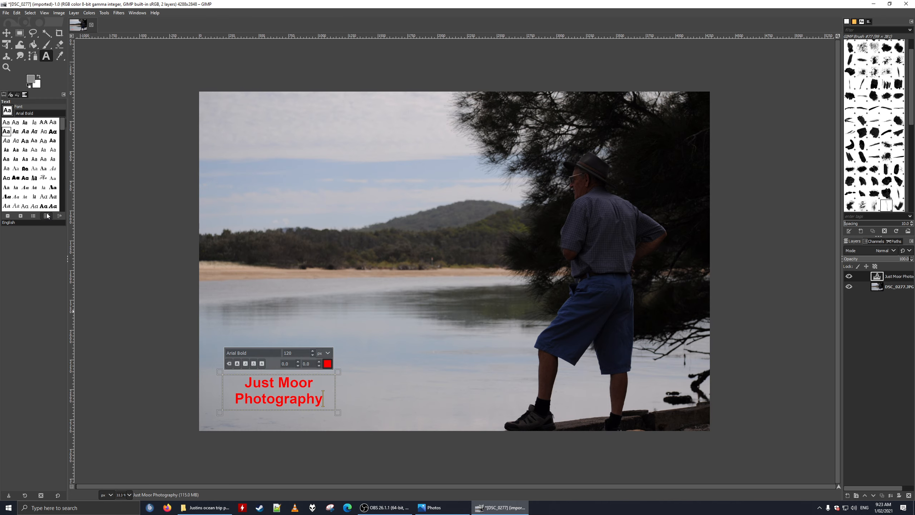
click(33, 215)
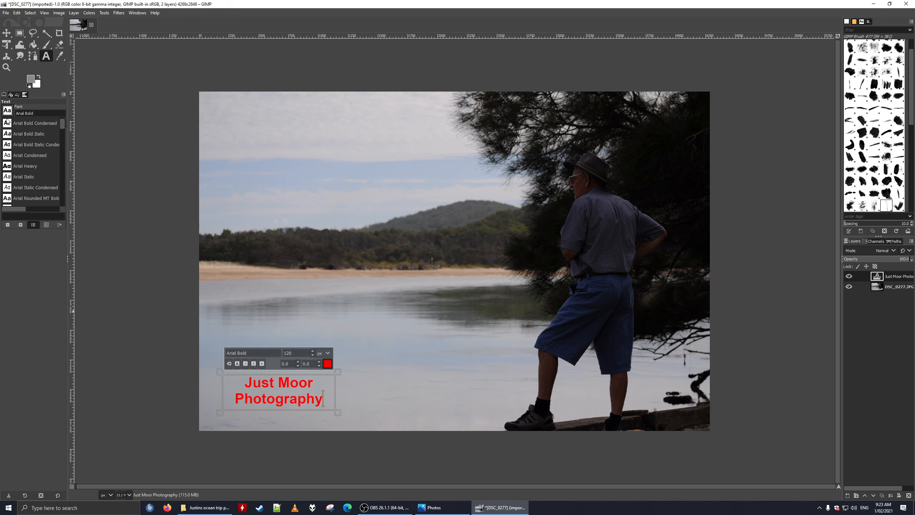
scroll(27, 160, down, 8)
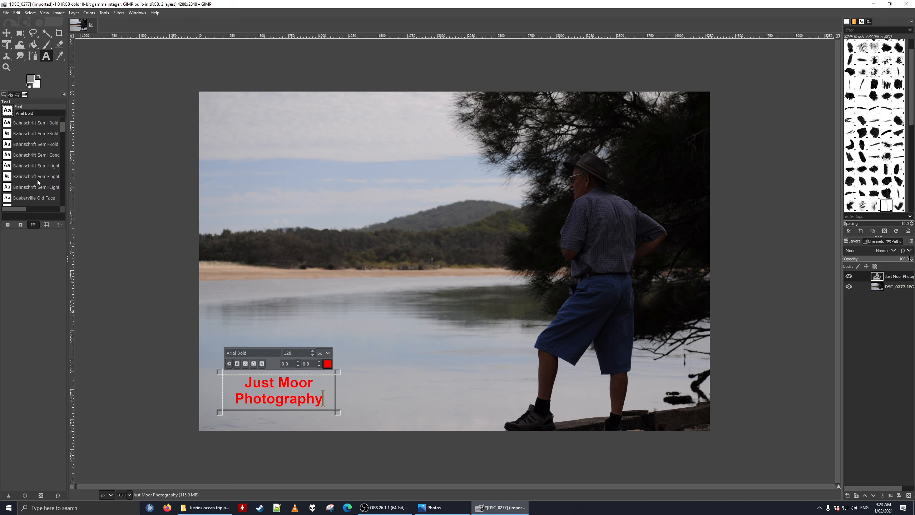
scroll(31, 181, down, 3)
scroll(9, 170, down, 5)
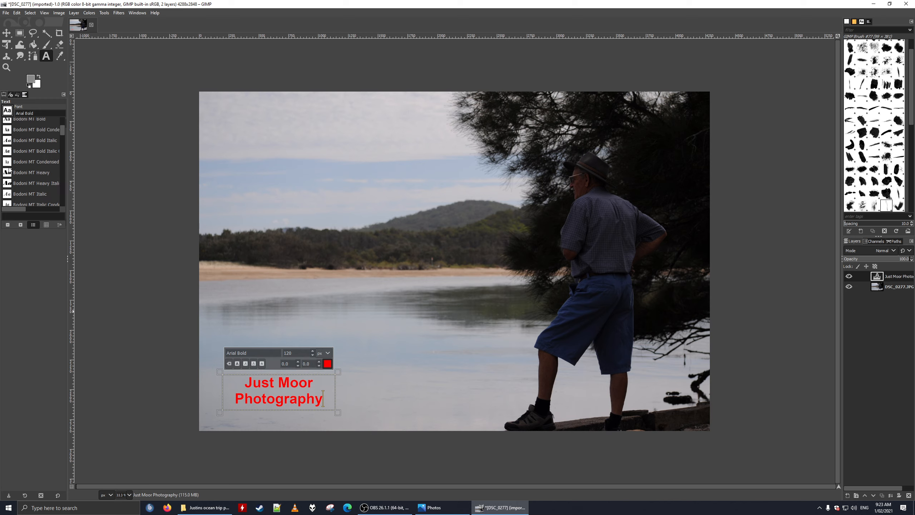
click(7, 111)
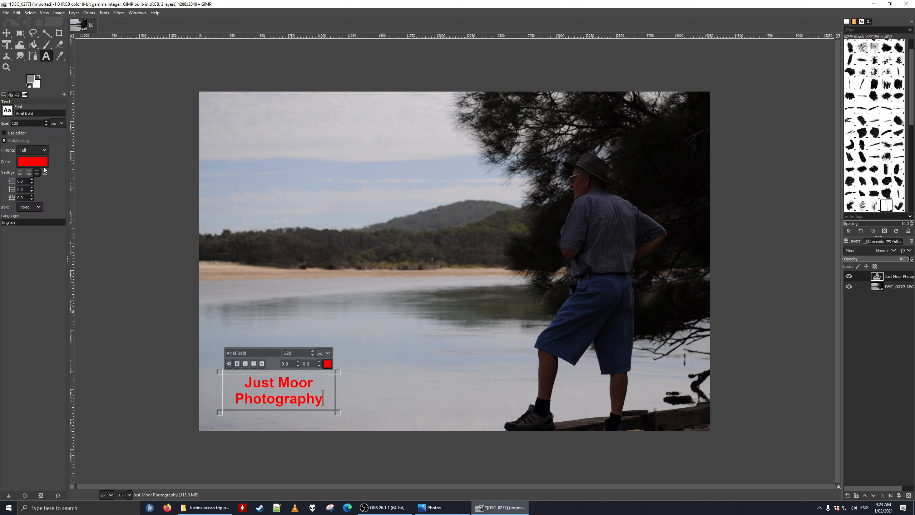
Step: Show the fonts as a grid and try Blackadder ITC on the watermark text
click(7, 111)
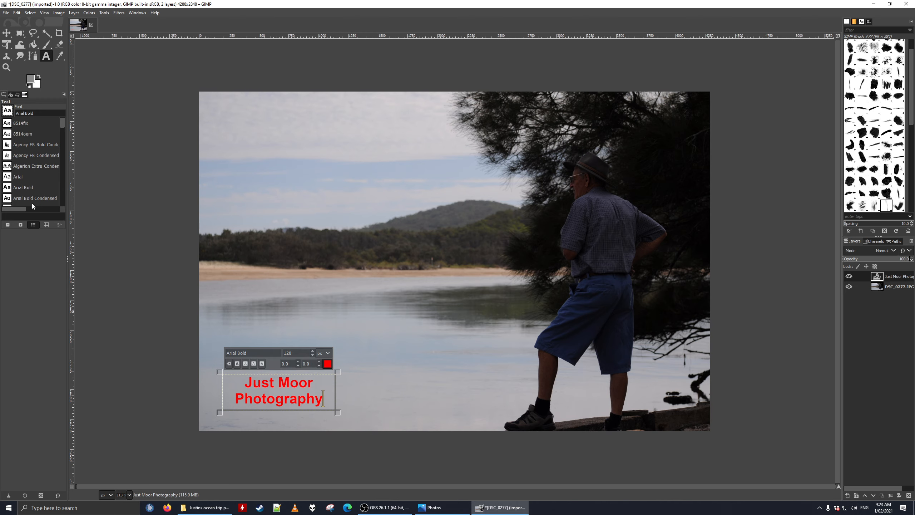
click(46, 223)
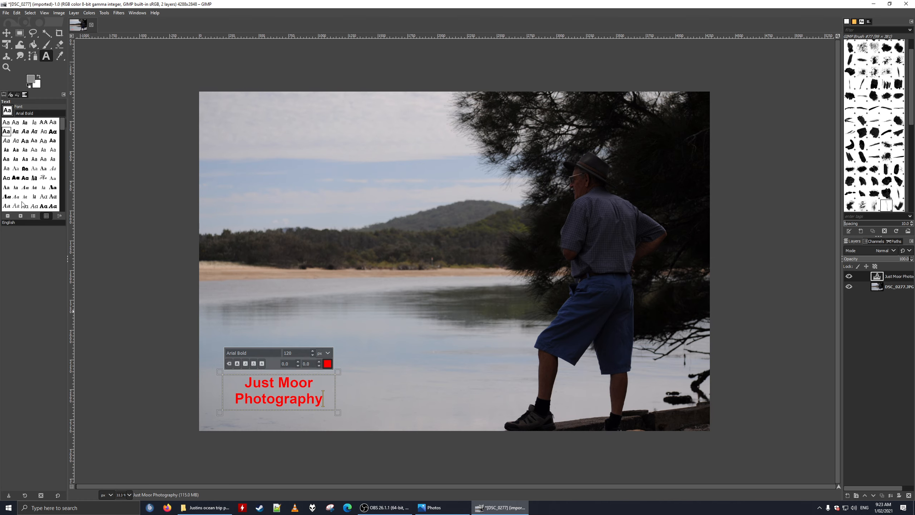
click(43, 178)
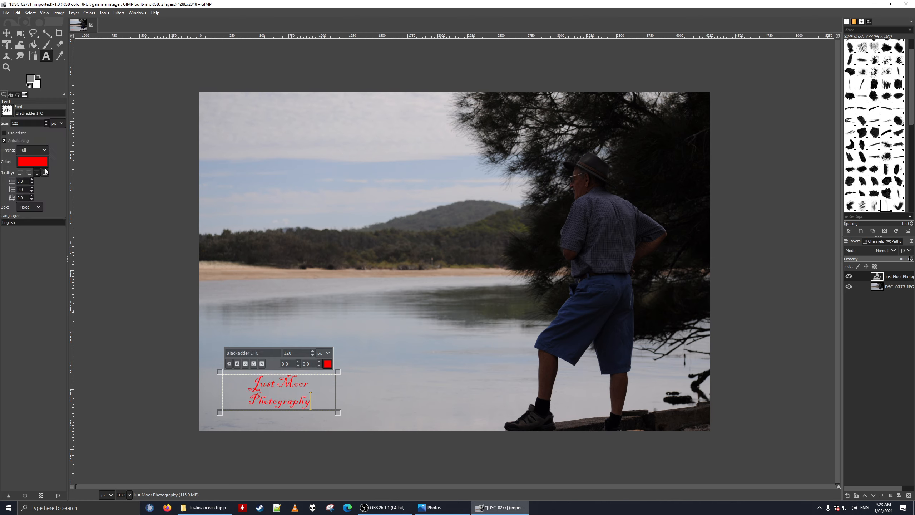
Step: Change the font of the watermark text to Gabriola
click(8, 111)
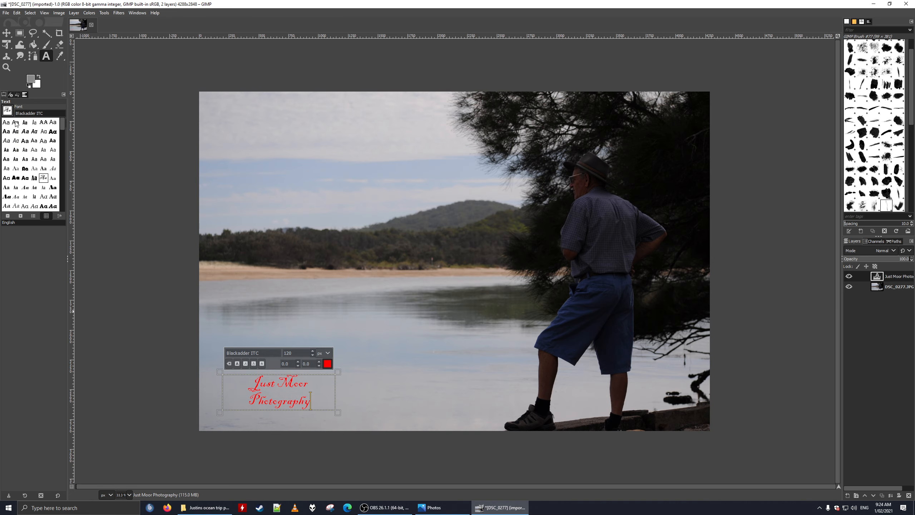
scroll(32, 192, down, 5)
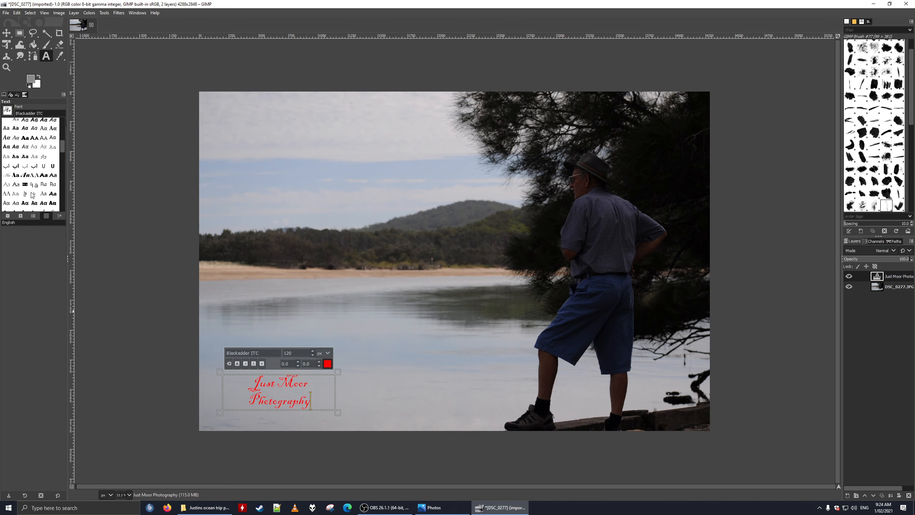
scroll(36, 180, down, 3)
scroll(36, 178, down, 3)
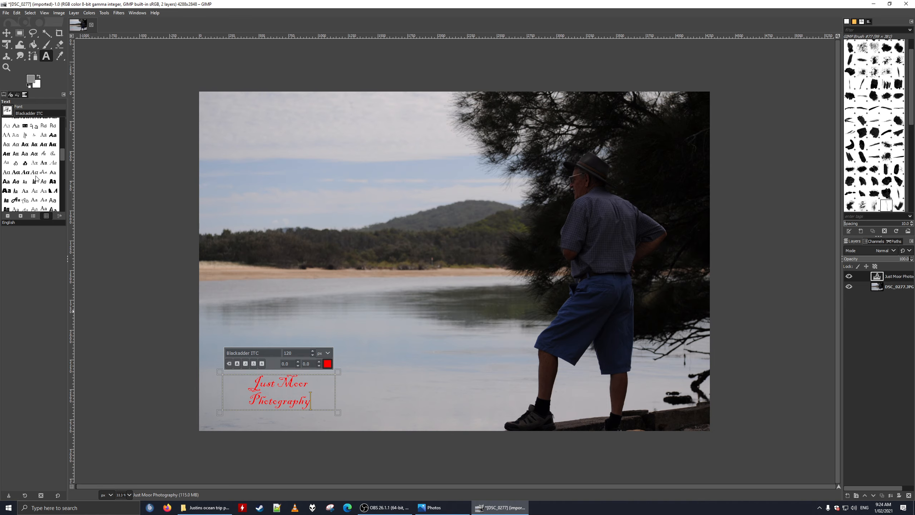
click(7, 163)
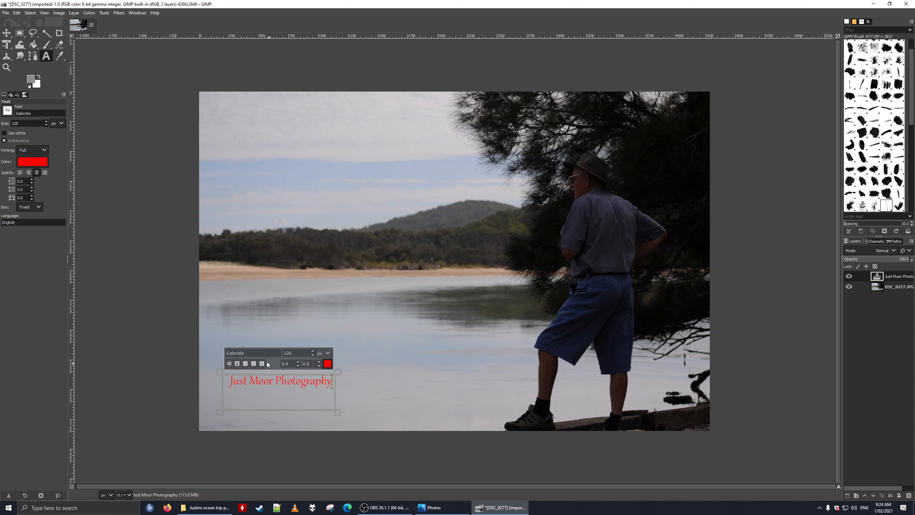
Step: Set the font size of the watermark text to 150 px
drag(22, 123, 2, 116)
text(150)
key(Return)
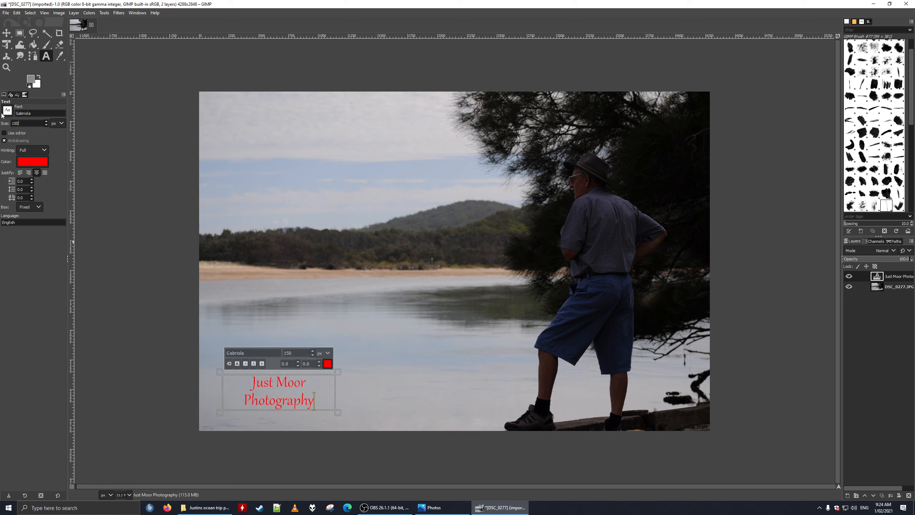
Step: Recolor the watermark text black (000000) and lower the opacity of its layer to about 69.7
click(31, 161)
drag(28, 134, 14, 191)
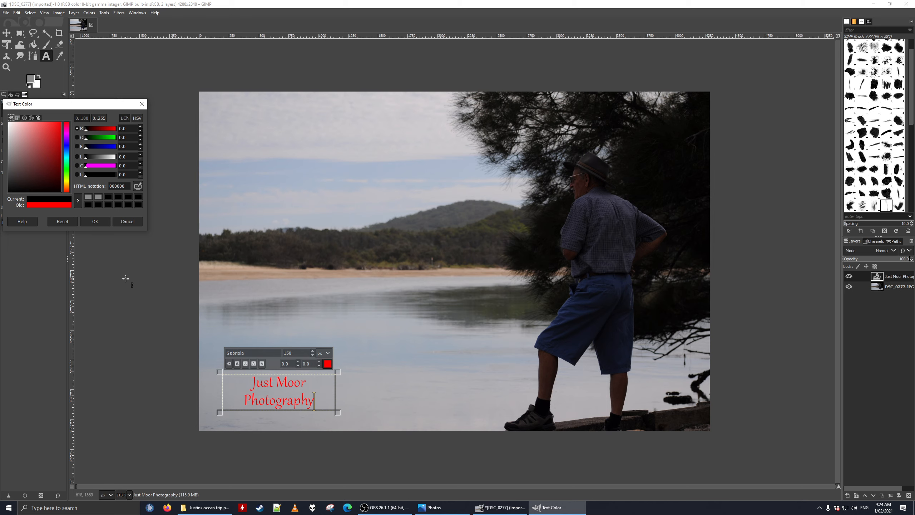
click(95, 221)
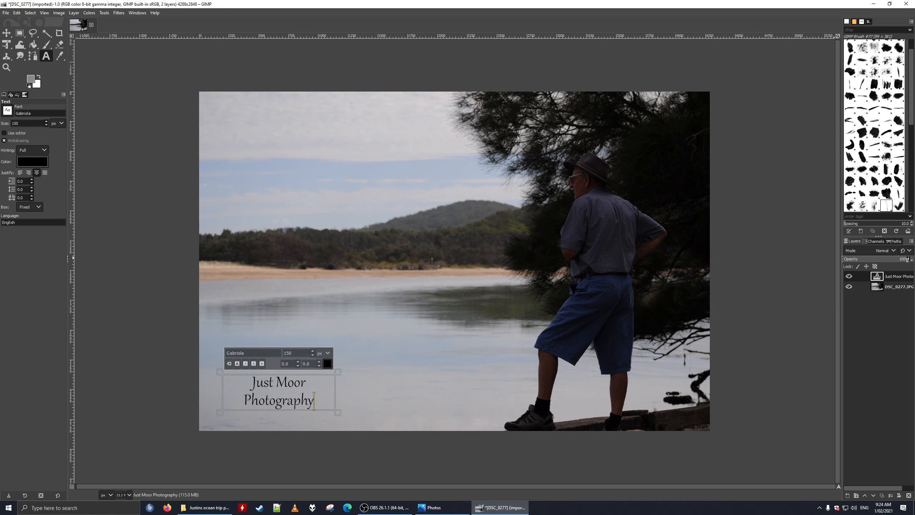
mouse_move(909, 258)
mouse_down()
mouse_move(875, 258)
mouse_move(890, 259)
mouse_up()
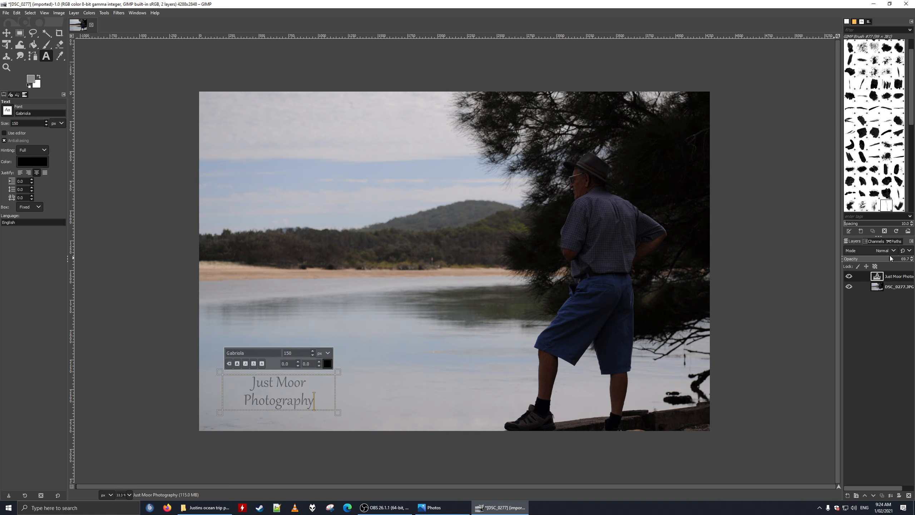
Step: Use the Move tool to place the watermark text closer to the photo's lower-left corner, undoing the accidental shift of the photo
click(271, 386)
click(7, 33)
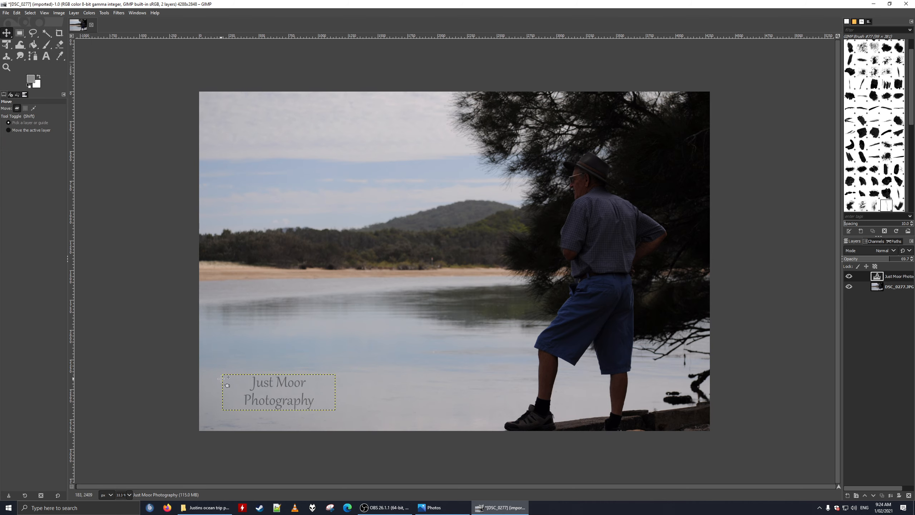
drag(709, 405, 699, 405)
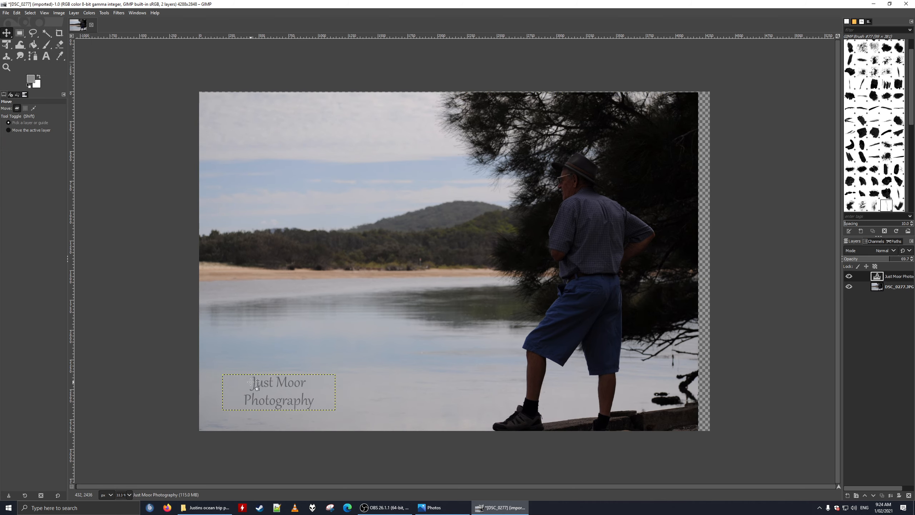
key(ctrl)
key(ctrl+z)
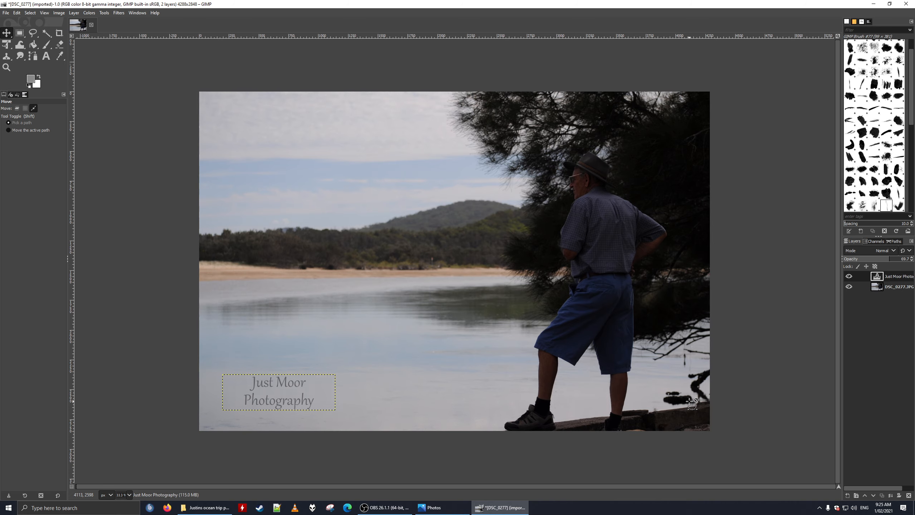
click(886, 275)
drag(280, 405, 258, 409)
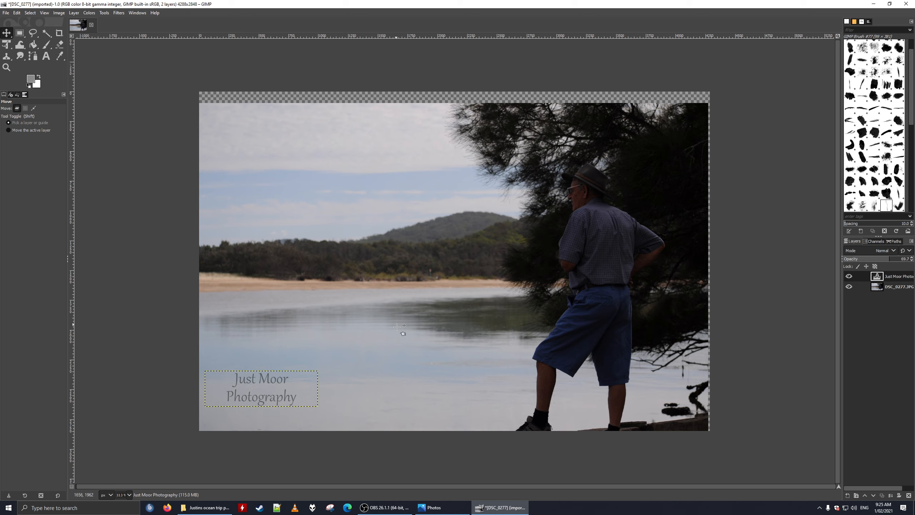
Step: Shift the background photo layer with the Move tool and undo its displacement
drag(432, 213, 402, 282)
key(ctrl)
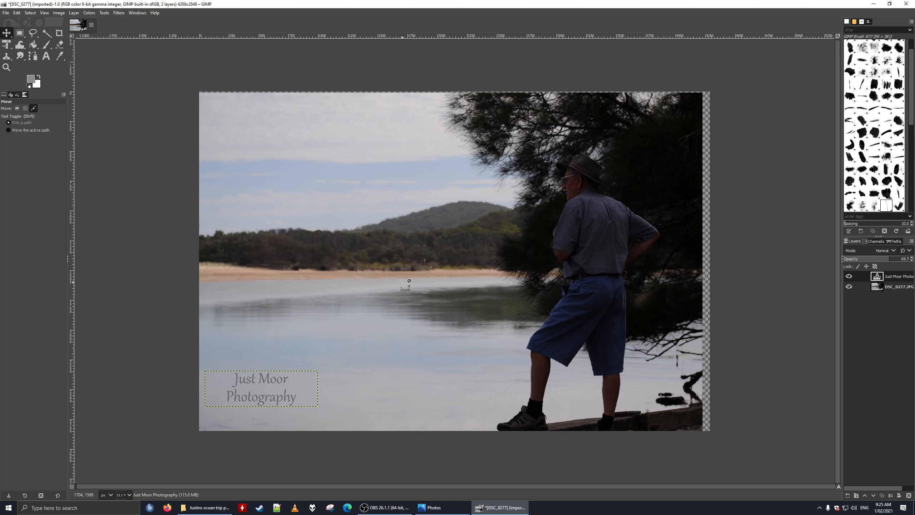
key(ctrl+z)
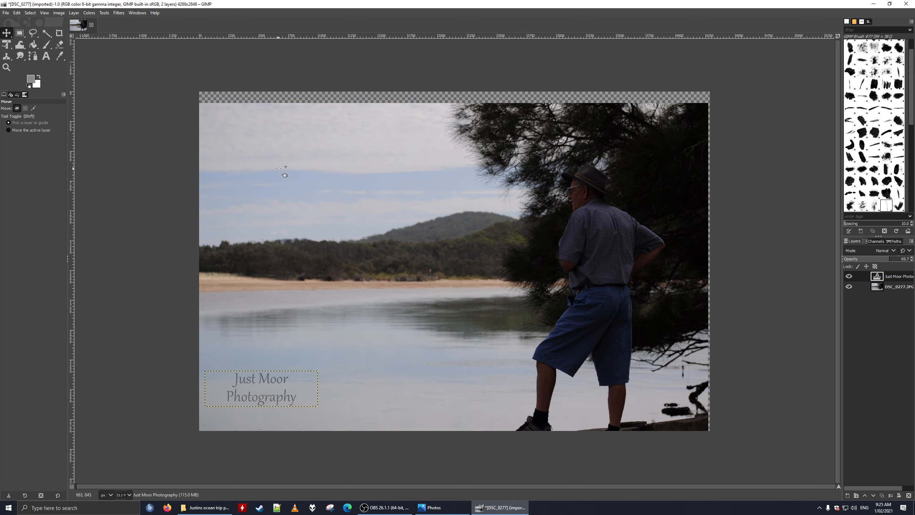
key(ctrl+z)
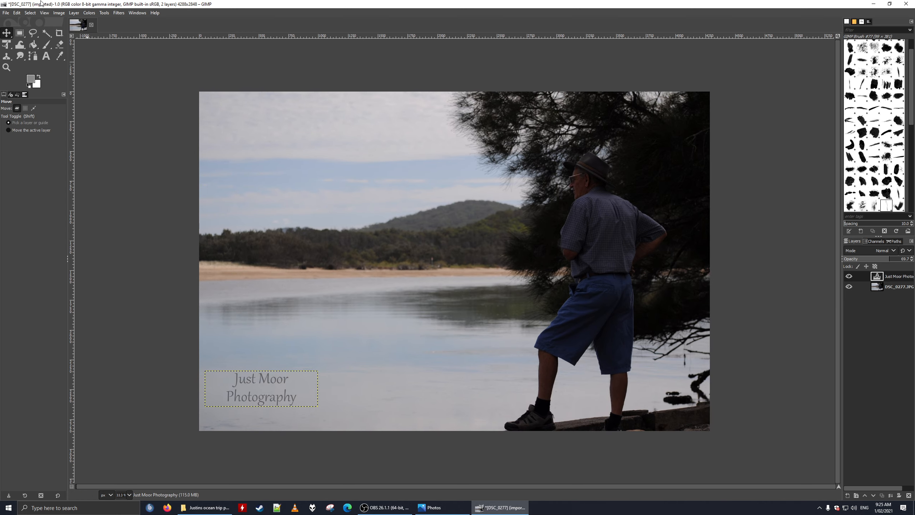
Step: Move the watermark text down with the Move tool to just above the photo's lower-left edge, undoing one misplaced move
click(18, 12)
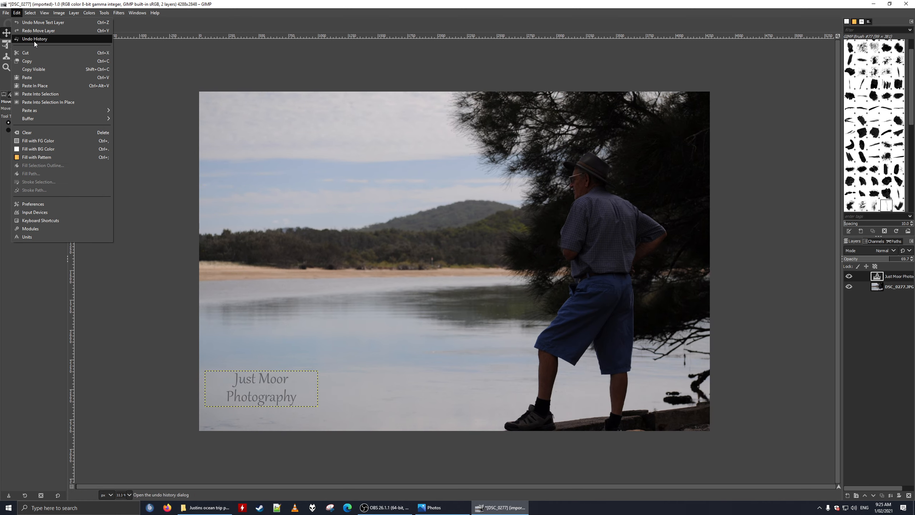
click(132, 1)
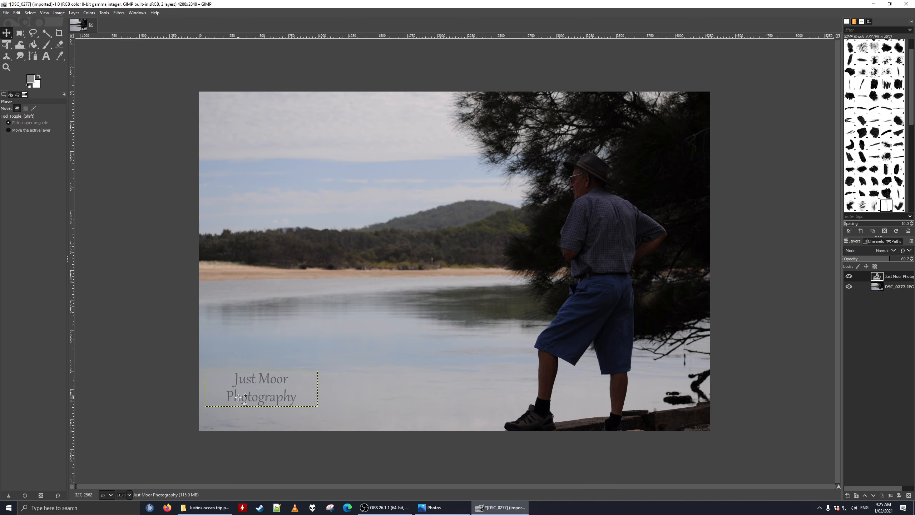
drag(238, 396, 241, 409)
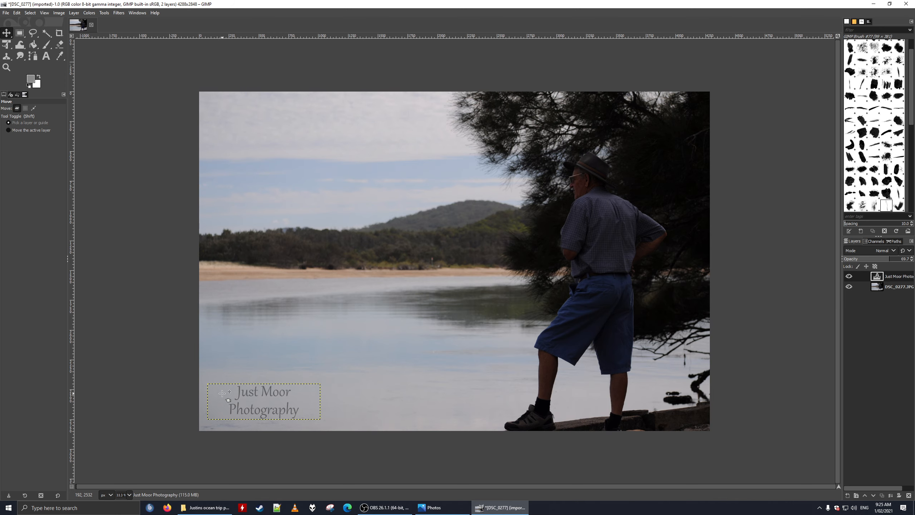
mouse_move(223, 392)
mouse_down()
mouse_move(239, 392)
mouse_move(238, 358)
mouse_move(218, 376)
mouse_up()
key(ctrl+z)
mouse_move(244, 415)
mouse_down()
mouse_move(243, 388)
mouse_move(241, 420)
mouse_up()
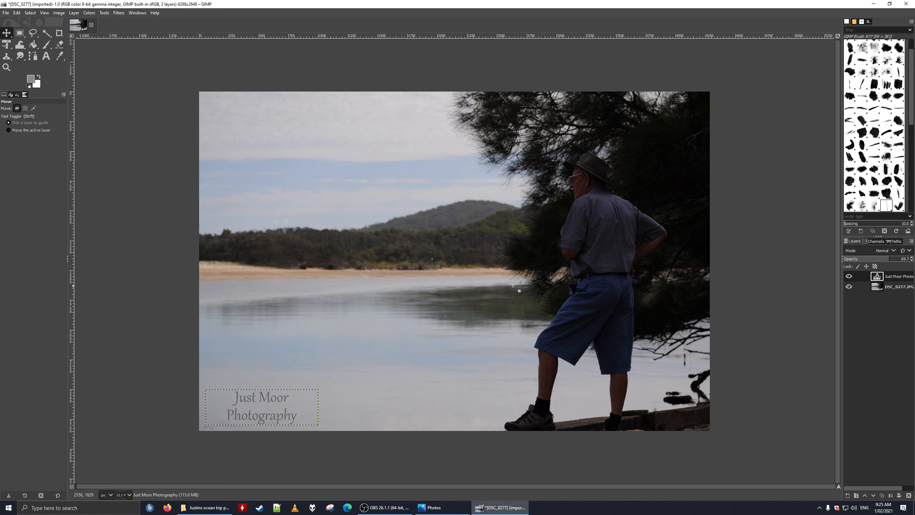
click(5, 13)
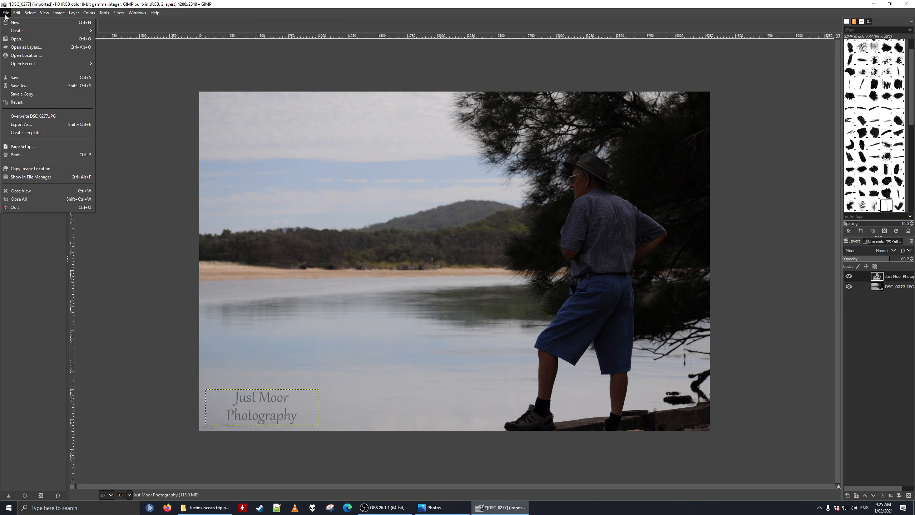
click(32, 94)
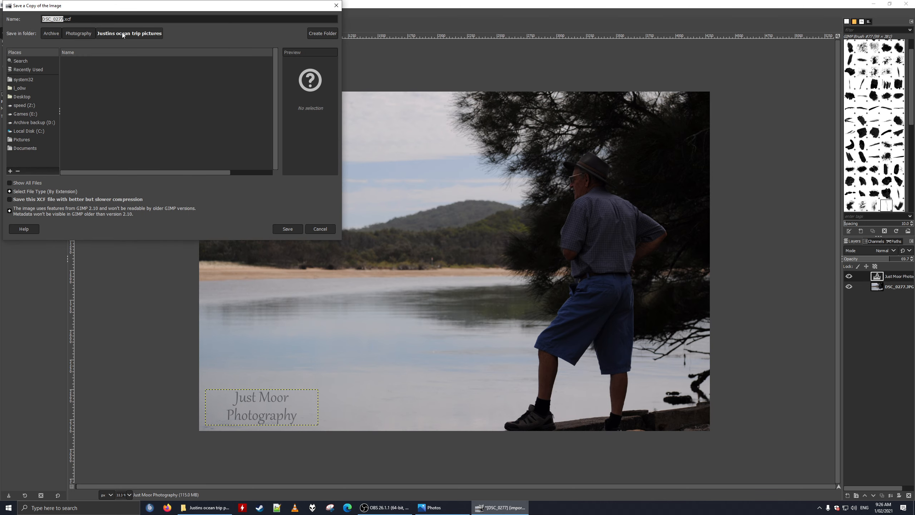
drag(118, 8, 327, 189)
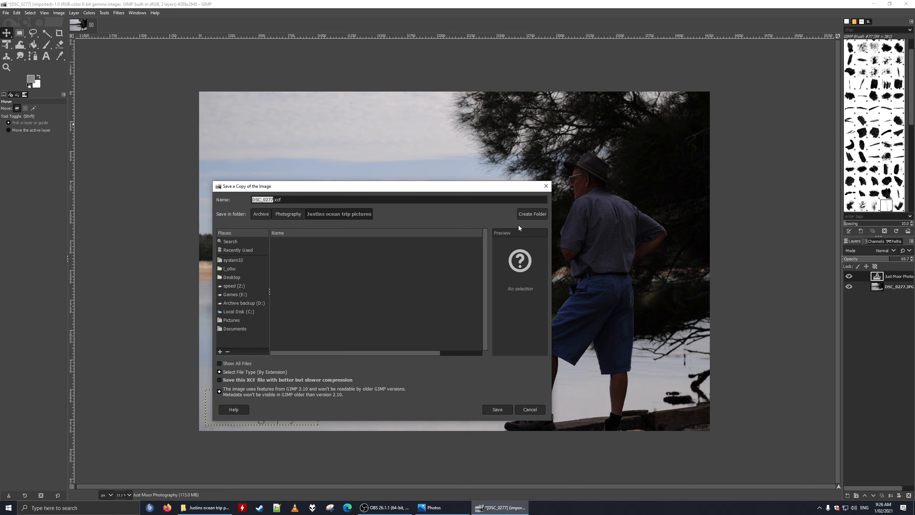
click(545, 190)
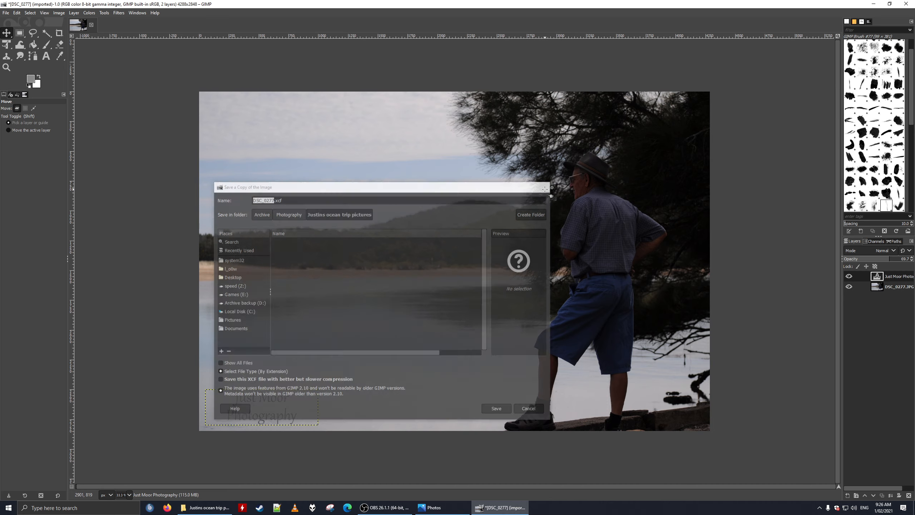
Step: Save the watermarked project as Picture.xcf in the Documents folder
click(5, 13)
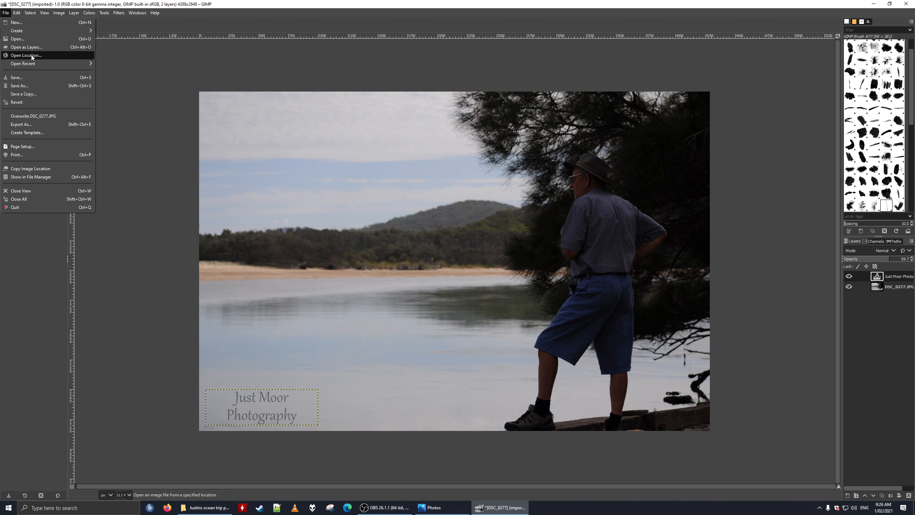
click(27, 85)
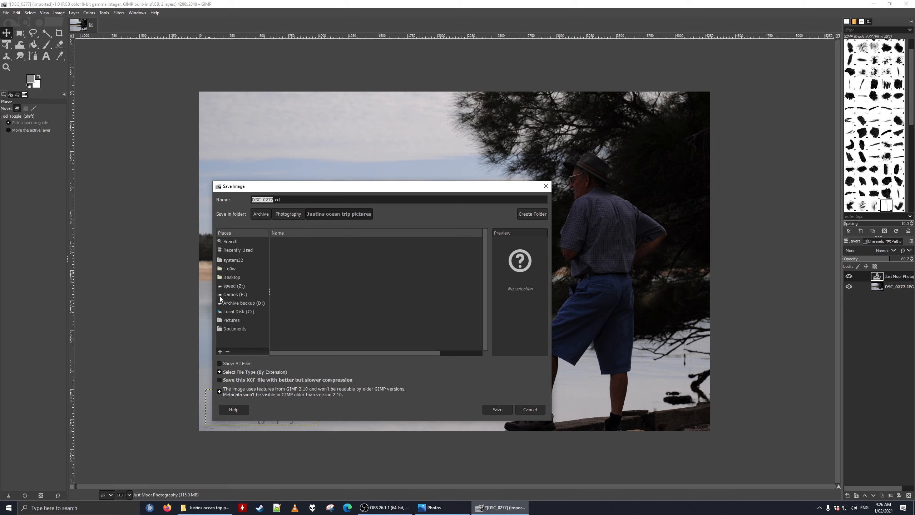
click(227, 328)
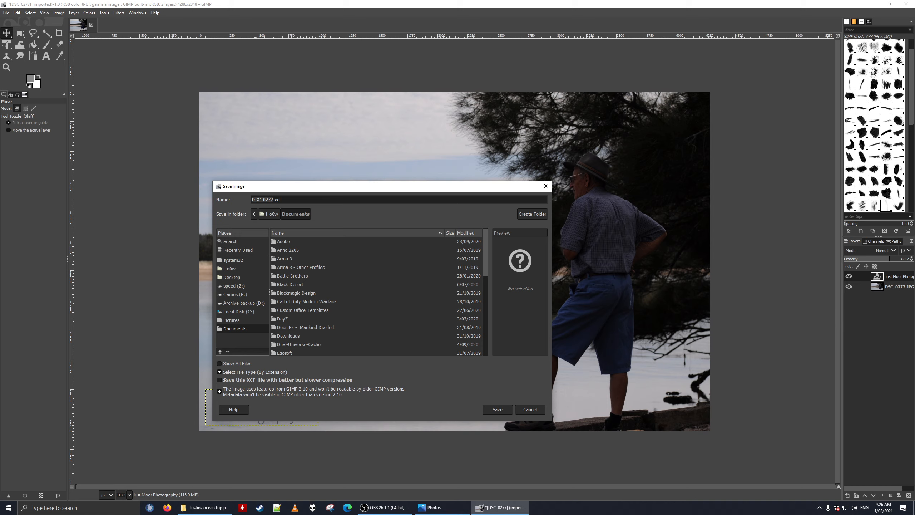
text(Picture)
key(Return)
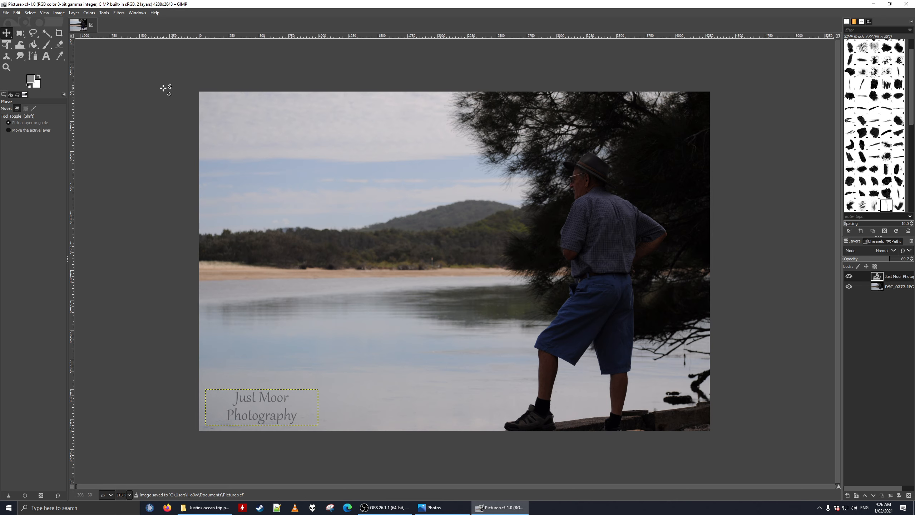
Step: Export the watermarked image as Picture.png to the Documents folder, keeping the default PNG options with compression level 9
click(6, 13)
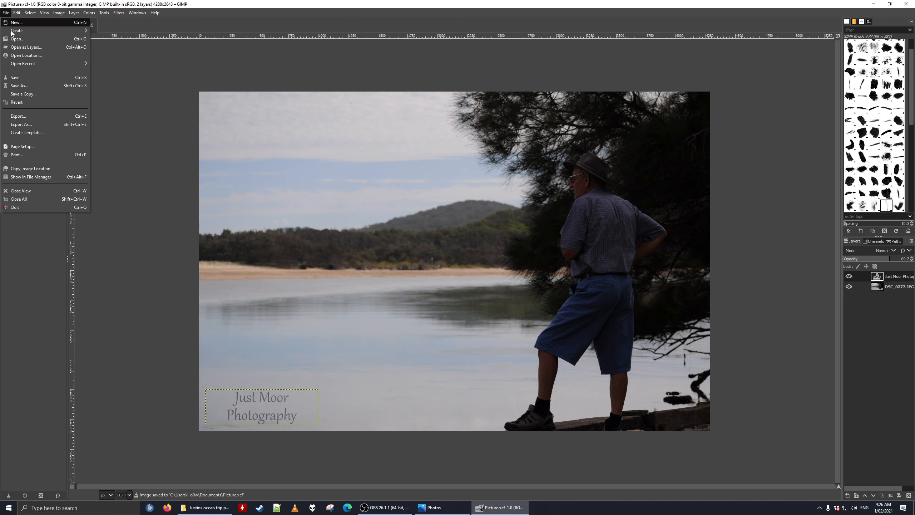
click(41, 124)
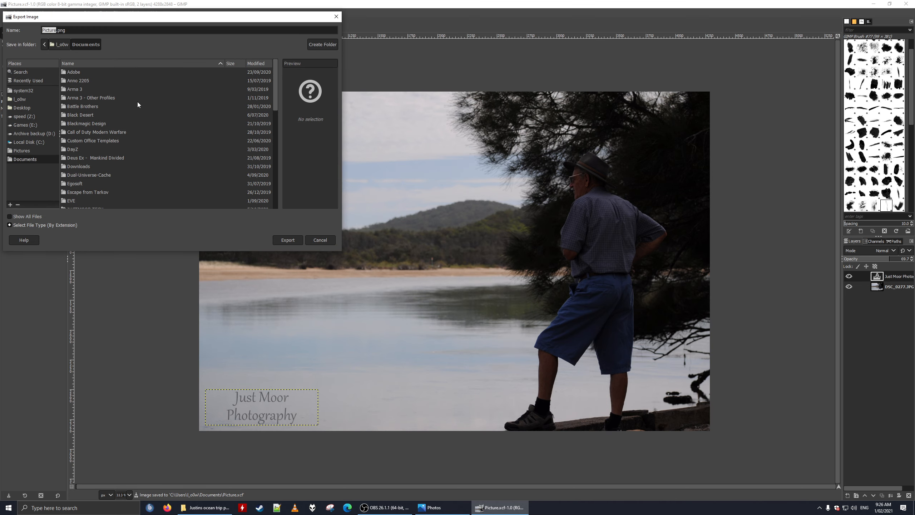
drag(134, 26, 305, 225)
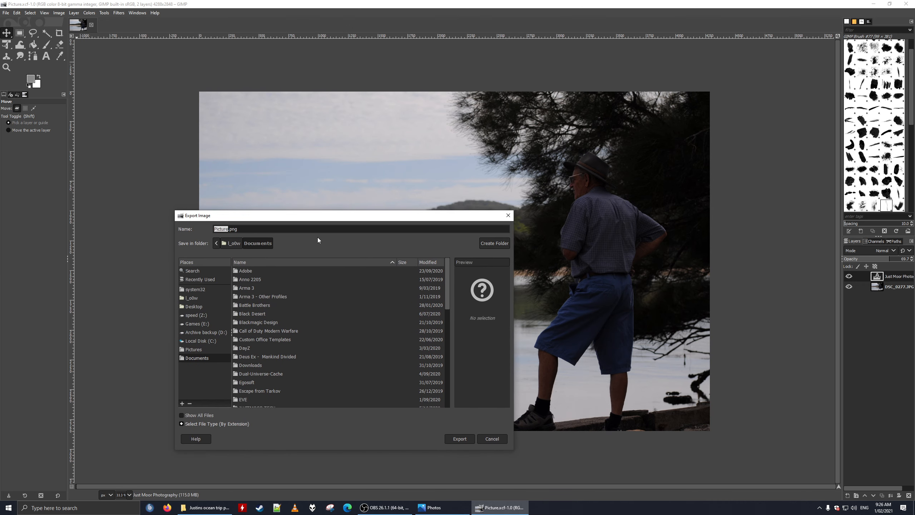
double_click(245, 229)
click(246, 228)
click(457, 439)
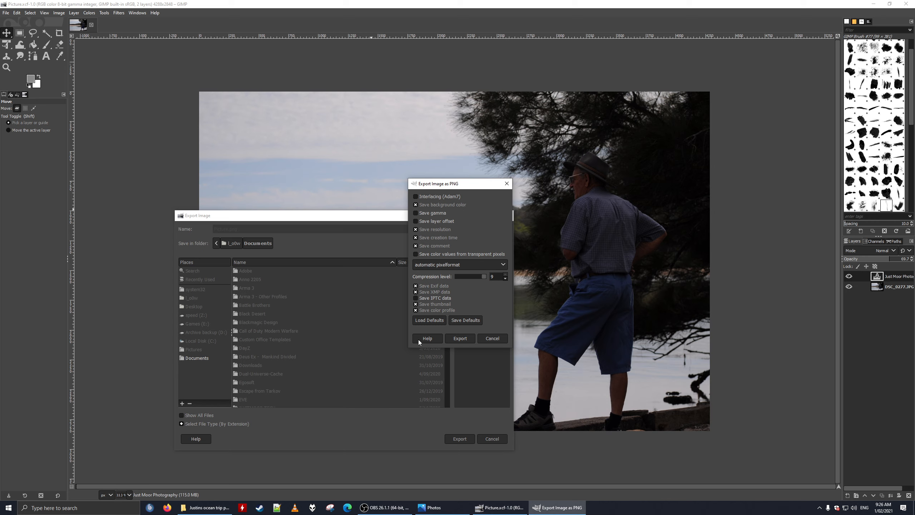
click(461, 338)
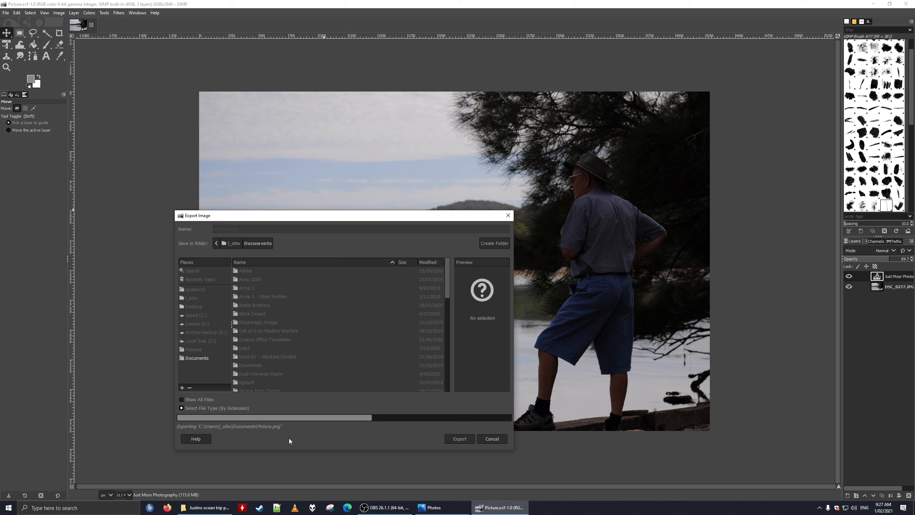
click(206, 507)
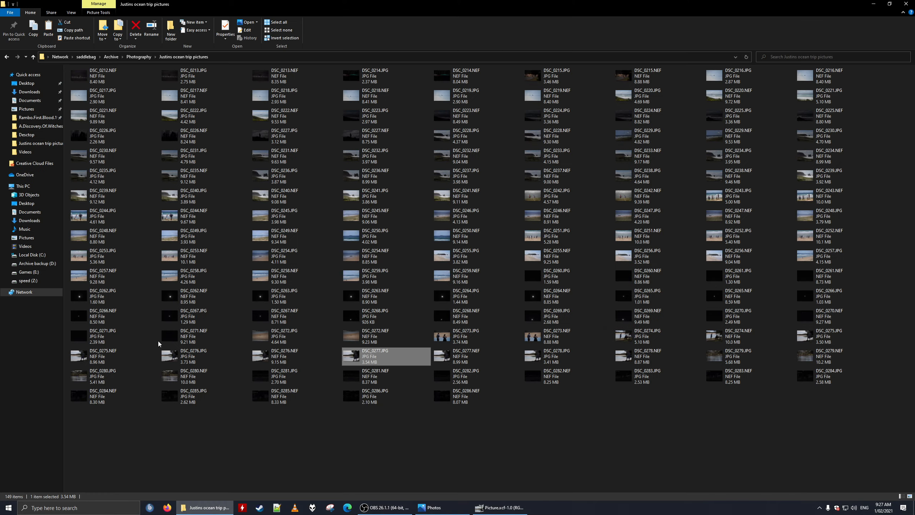
click(323, 457)
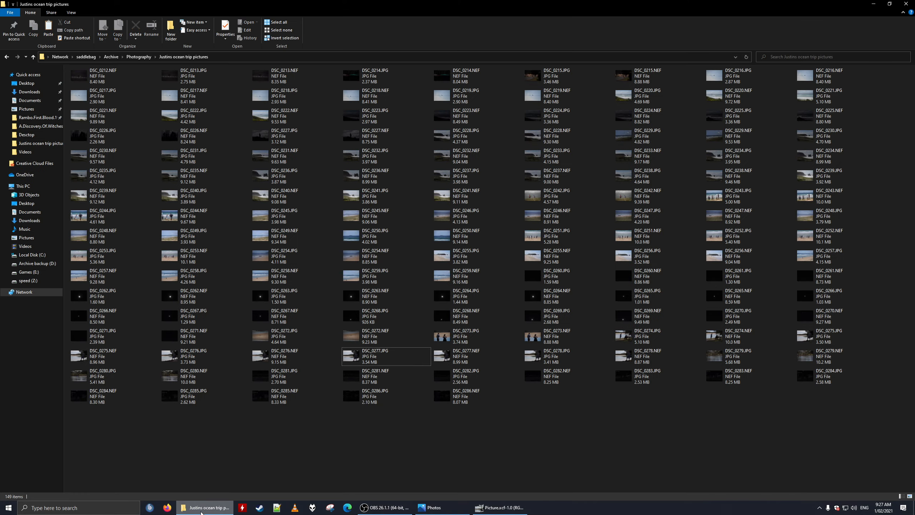
click(502, 507)
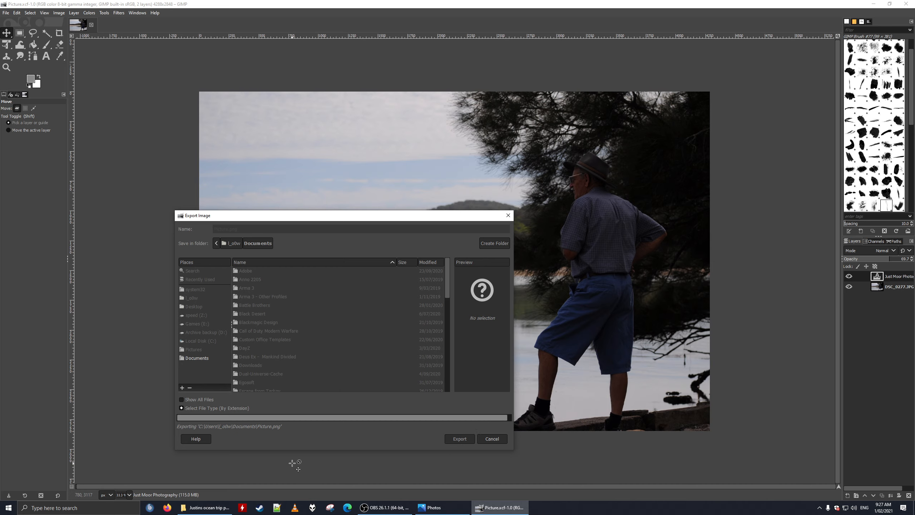
Step: Switch to File Explorer, open the exported Picture.png from the Documents folder and view it in a maximized Photos window
click(220, 508)
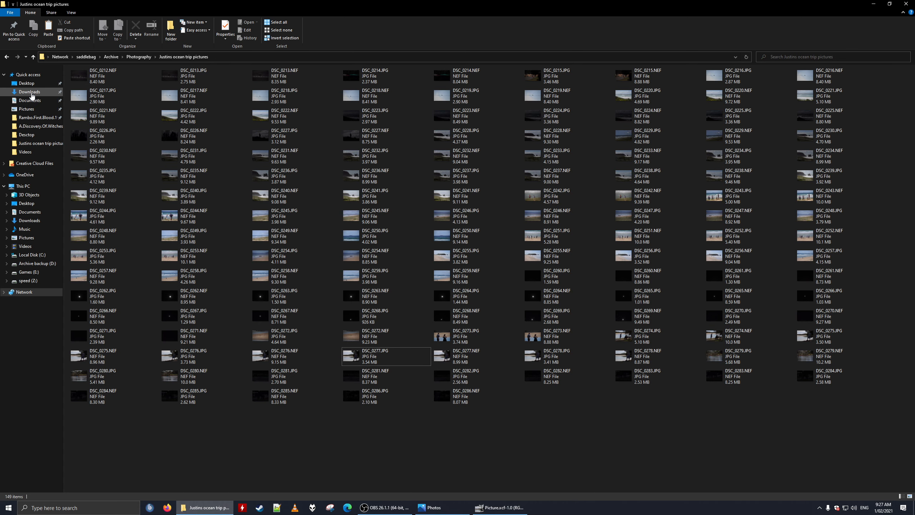
click(30, 211)
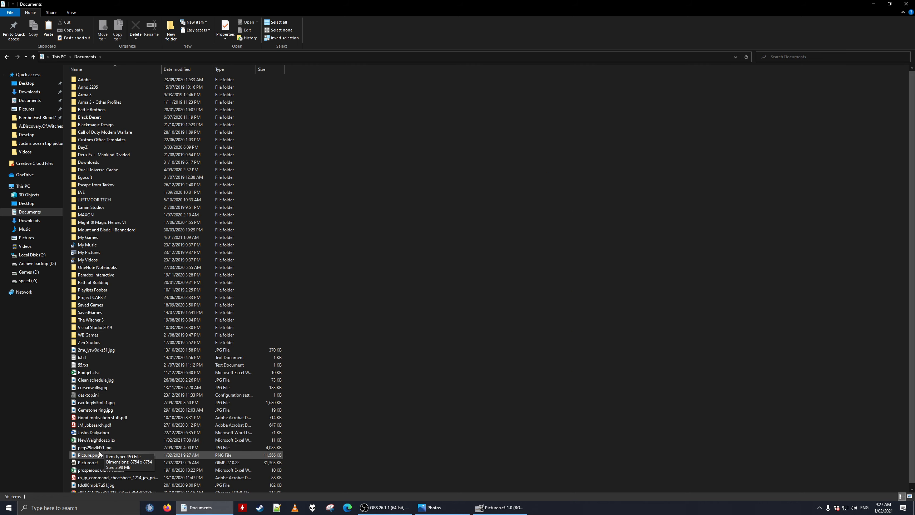
click(93, 456)
double_click(93, 455)
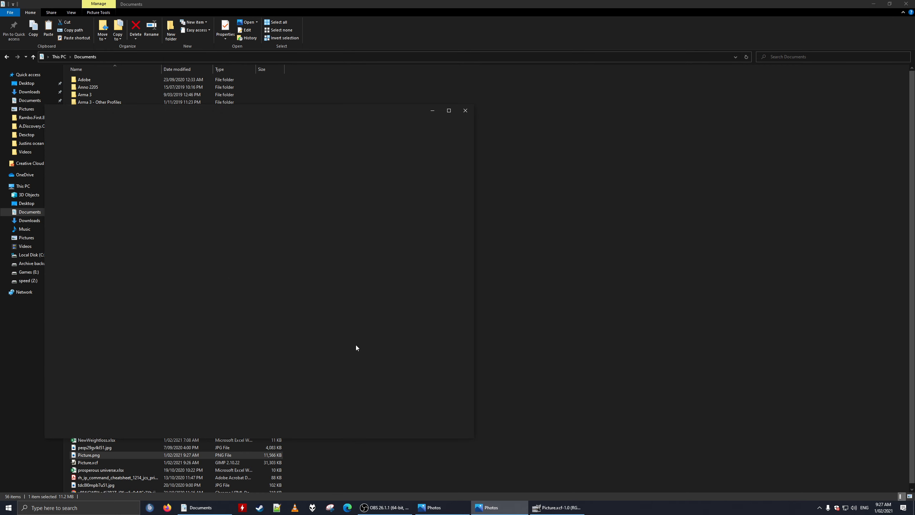
double_click(251, 108)
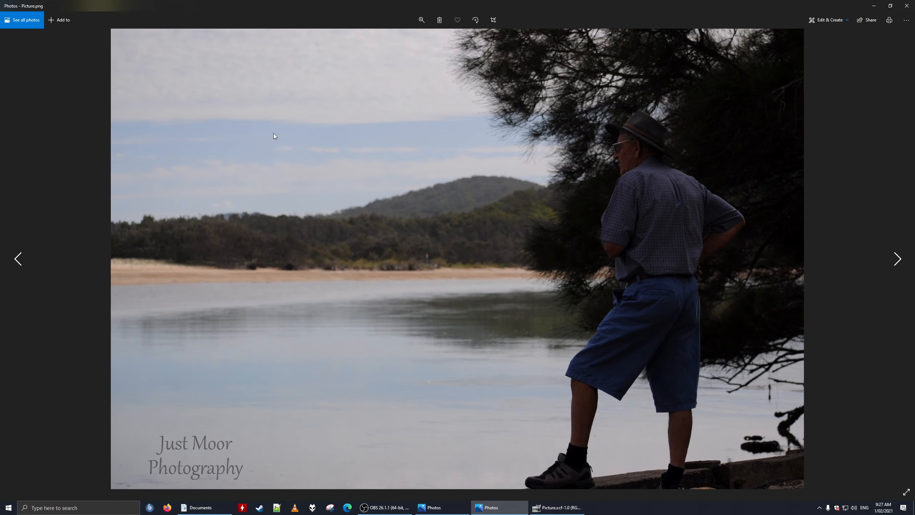